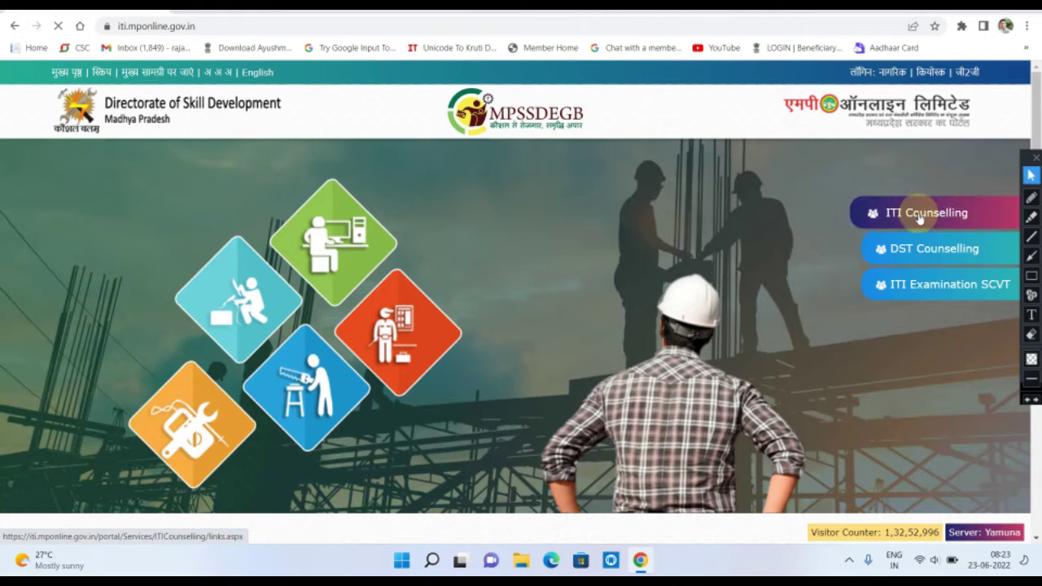
Open the ITI Counselling page and dismiss the translation prompt
{"action": "left_click", "coordinate": [919, 217]}
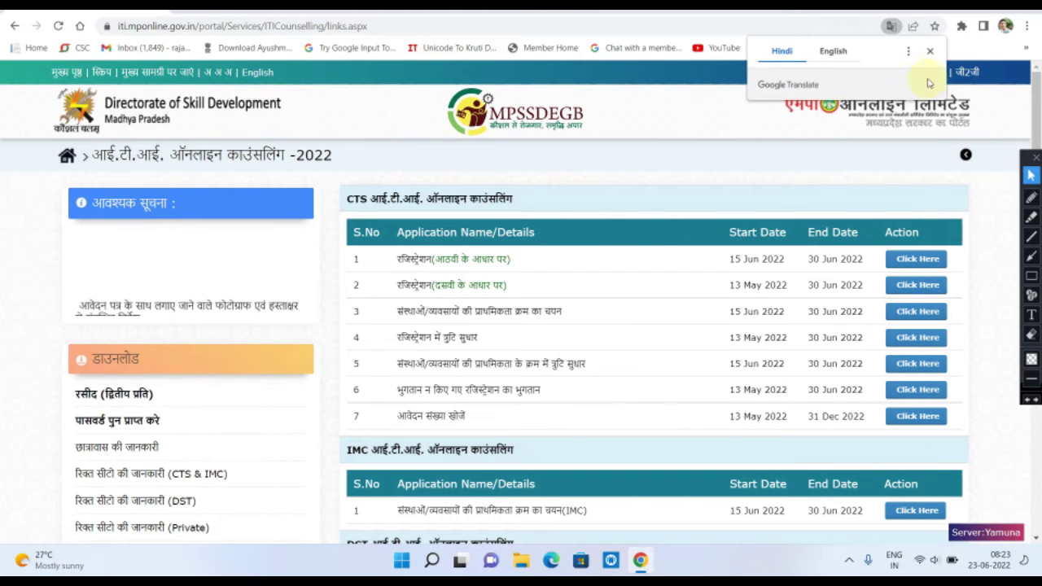
{"action": "left_click", "coordinate": [930, 53]}
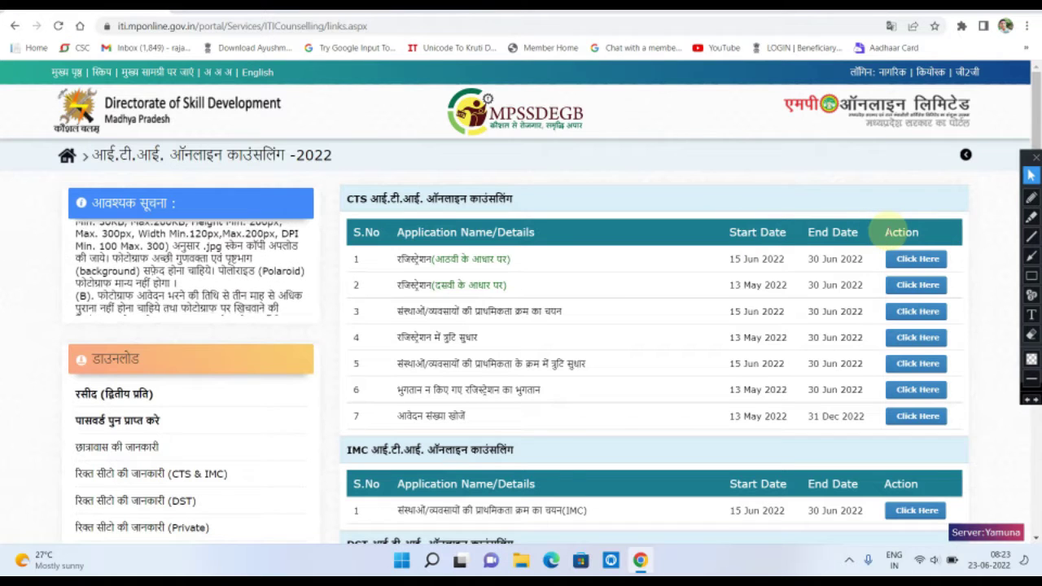
{"action": "left_click", "coordinate": [1027, 26]}
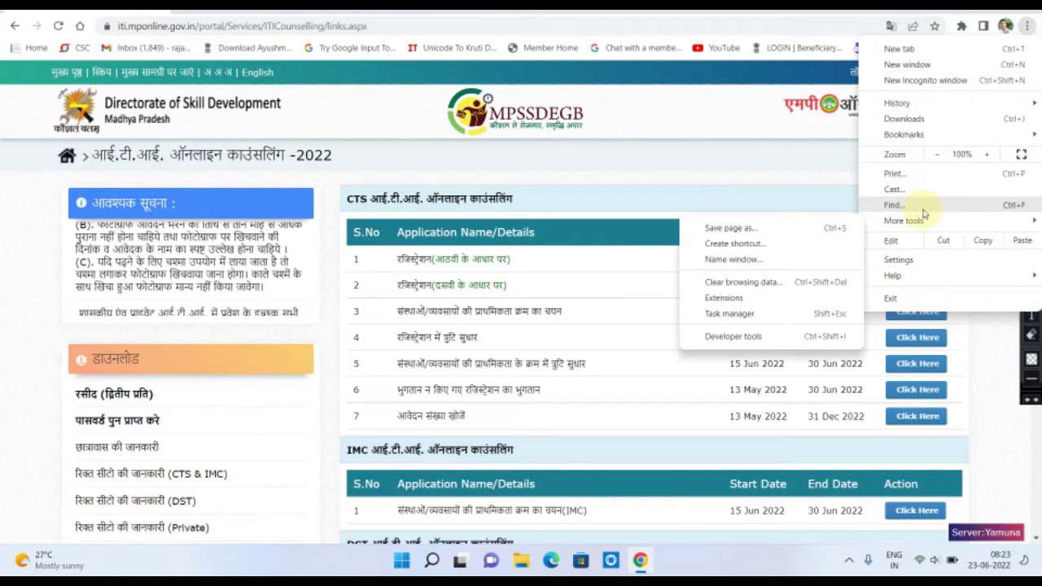
{"action": "left_click", "coordinate": [742, 181]}
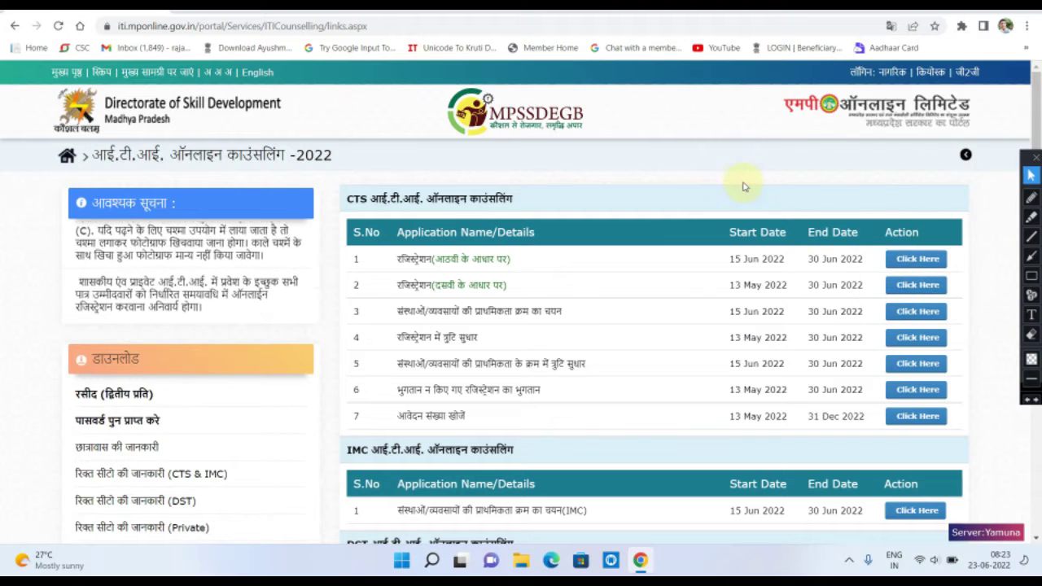
Open the tenth-class-based registration form, रजिस्ट्रेशन(दसवी के आधार पर), from the CTS ITI online counselling list
{"action": "scroll", "coordinate": [419, 217], "scroll_direction": "down", "scroll_amount": 1}
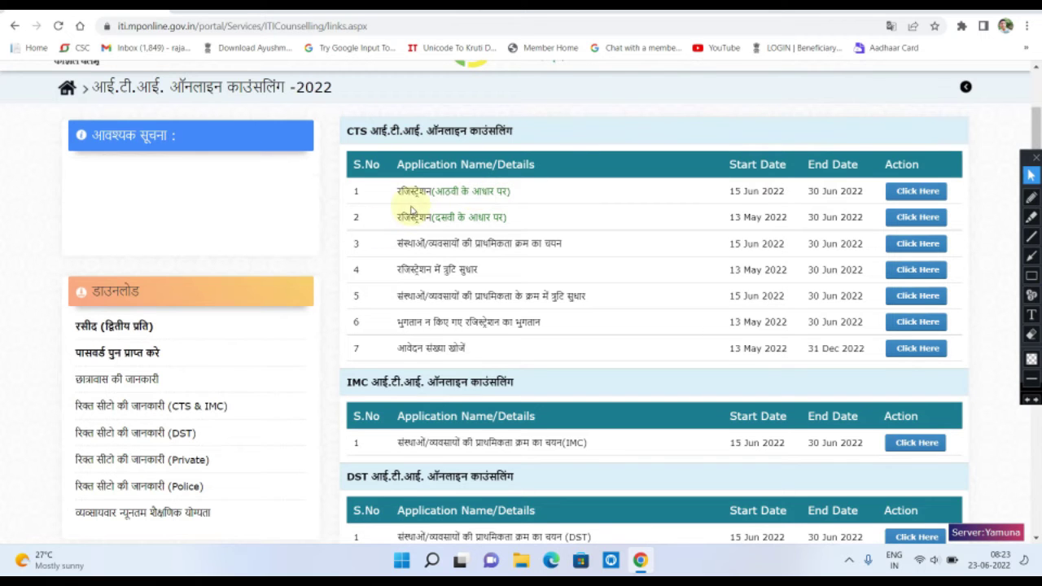
{"action": "left_click_drag", "start_coordinate": [402, 218], "coordinate": [586, 236]}
{"action": "left_click", "coordinate": [585, 230]}
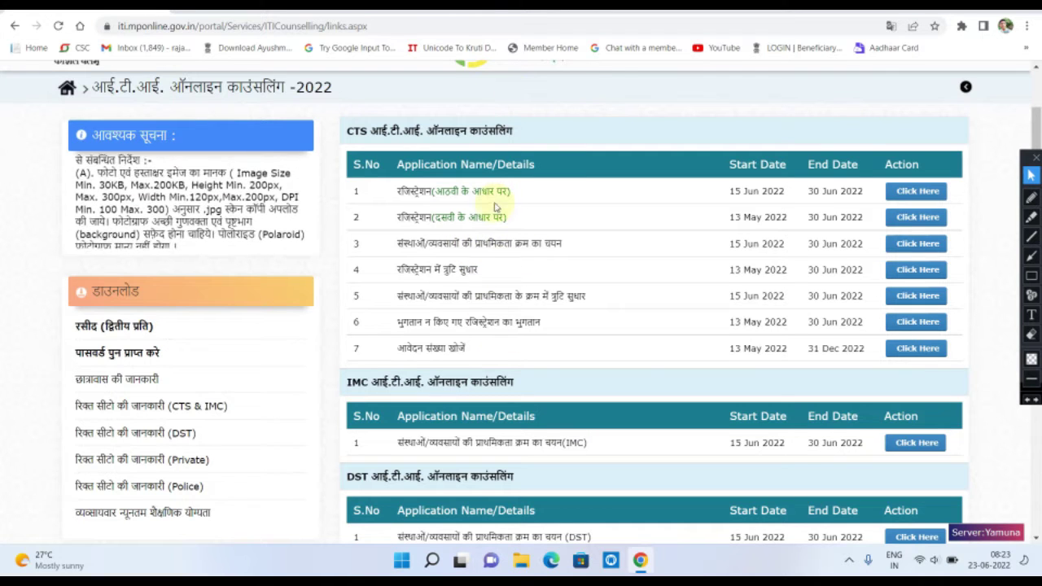
{"action": "left_click", "coordinate": [908, 219]}
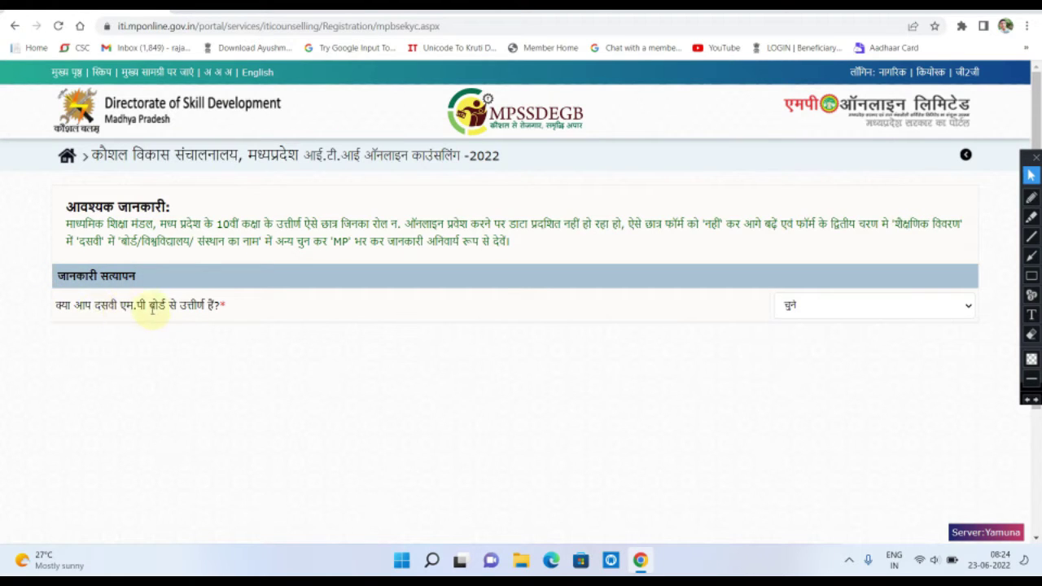
Answer हाँ to the question whether the tenth class was passed from the MP Board
{"action": "left_click", "coordinate": [824, 305]}
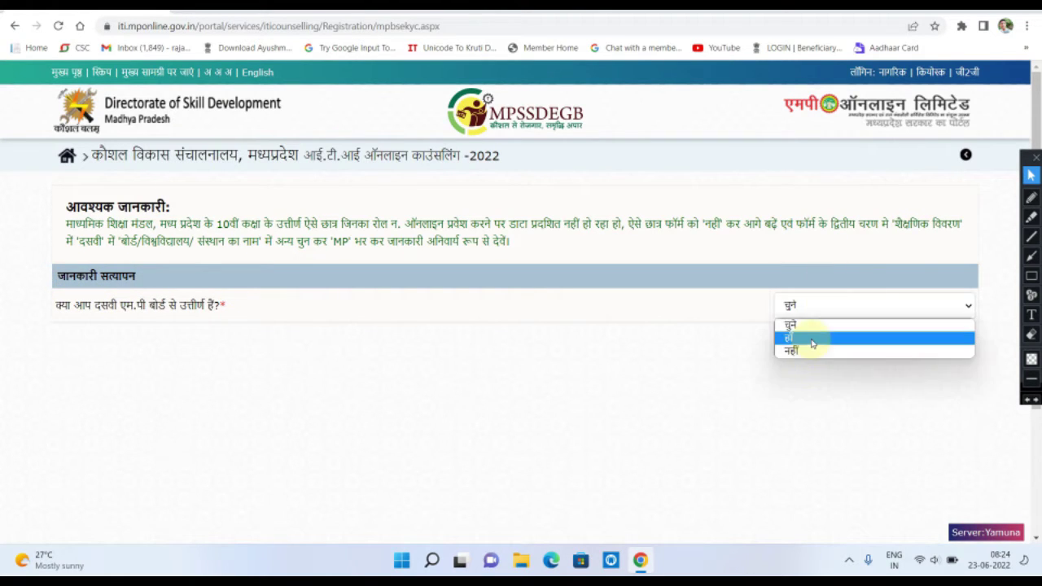
{"action": "left_click", "coordinate": [812, 340]}
{"action": "scroll", "coordinate": [488, 188], "scroll_direction": "down", "scroll_amount": 2}
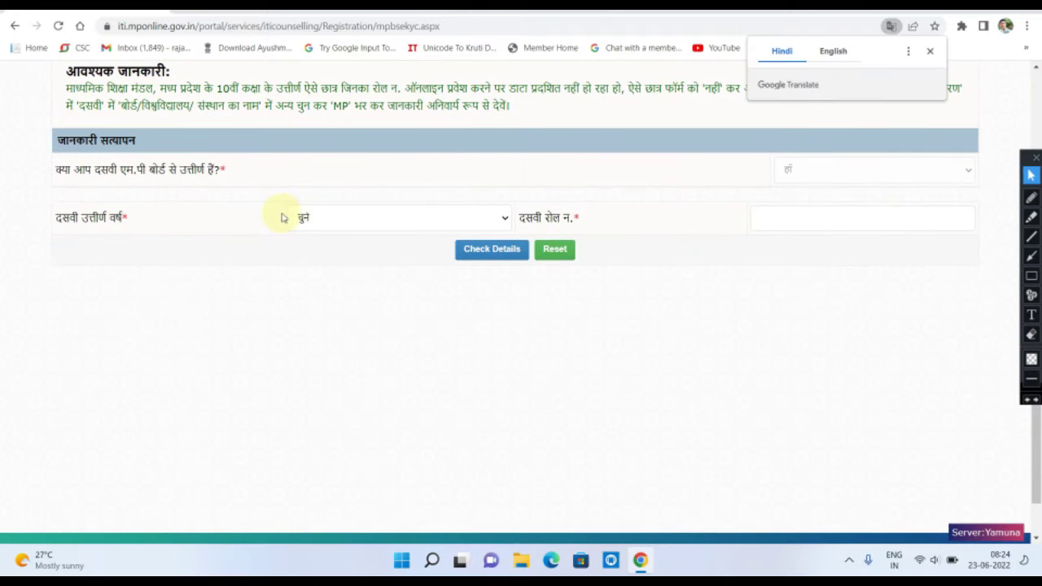
Set the tenth-class passing year to 2017
{"action": "left_click_drag", "start_coordinate": [54, 220], "coordinate": [148, 226]}
{"action": "left_click", "coordinate": [147, 225]}
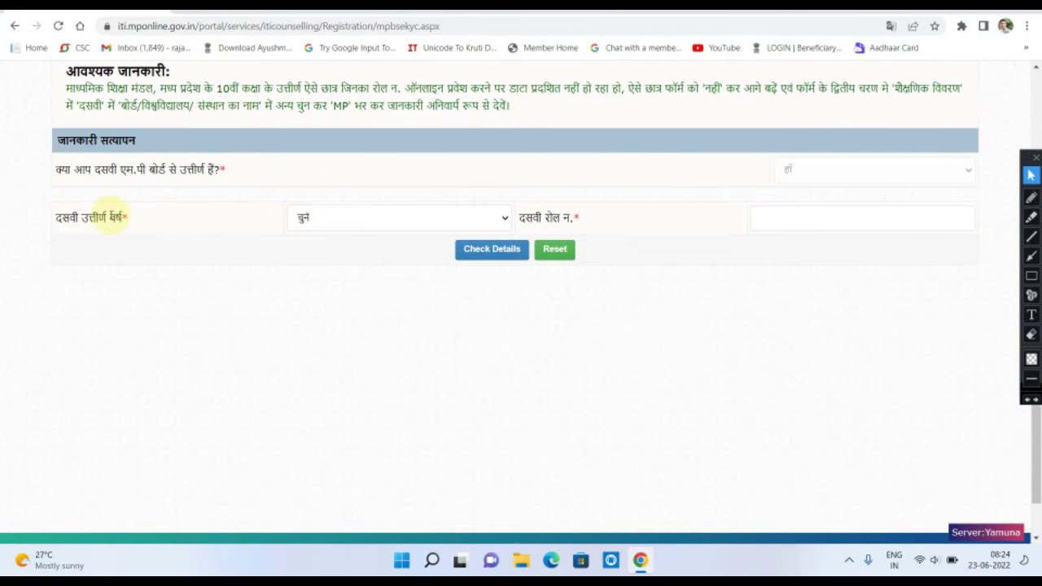
{"action": "left_click", "coordinate": [326, 220]}
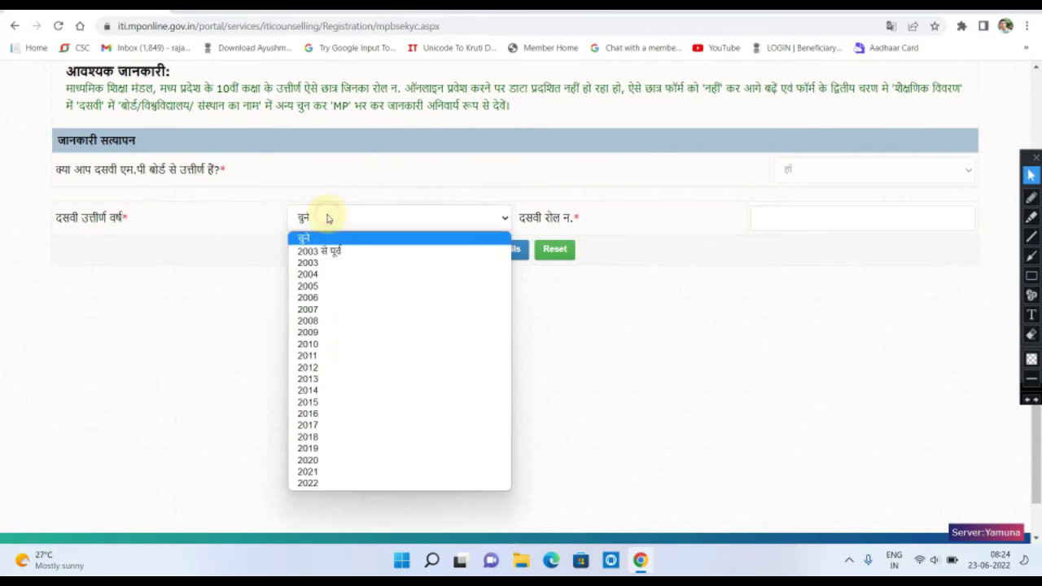
{"action": "left_click", "coordinate": [362, 425]}
Look up the candidate's details with the tenth-class roll number and continue to the registration form
{"action": "left_click", "coordinate": [810, 356]}
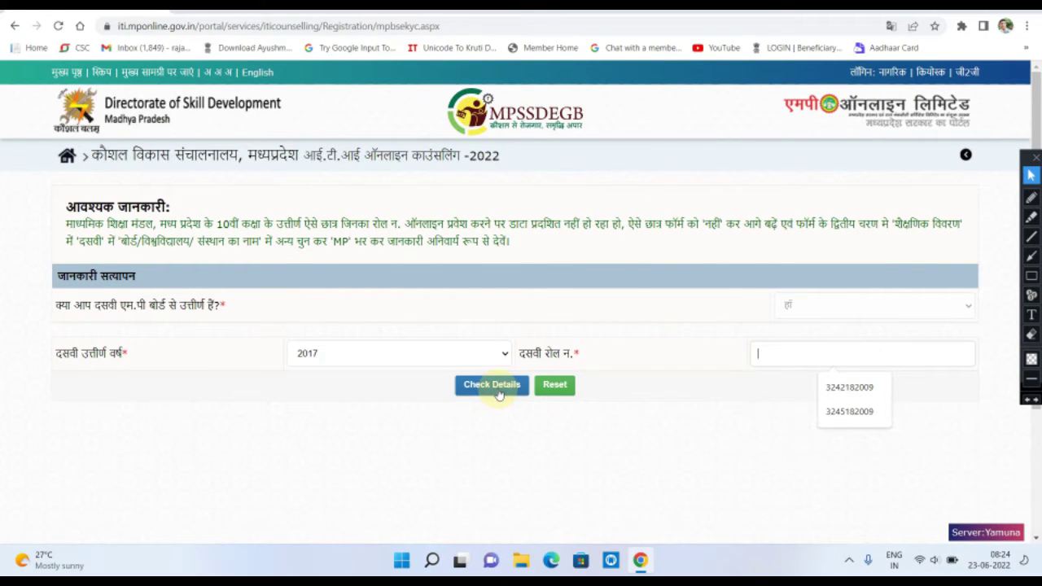
{"action": "scroll", "coordinate": [500, 400], "scroll_direction": "down", "scroll_amount": 1}
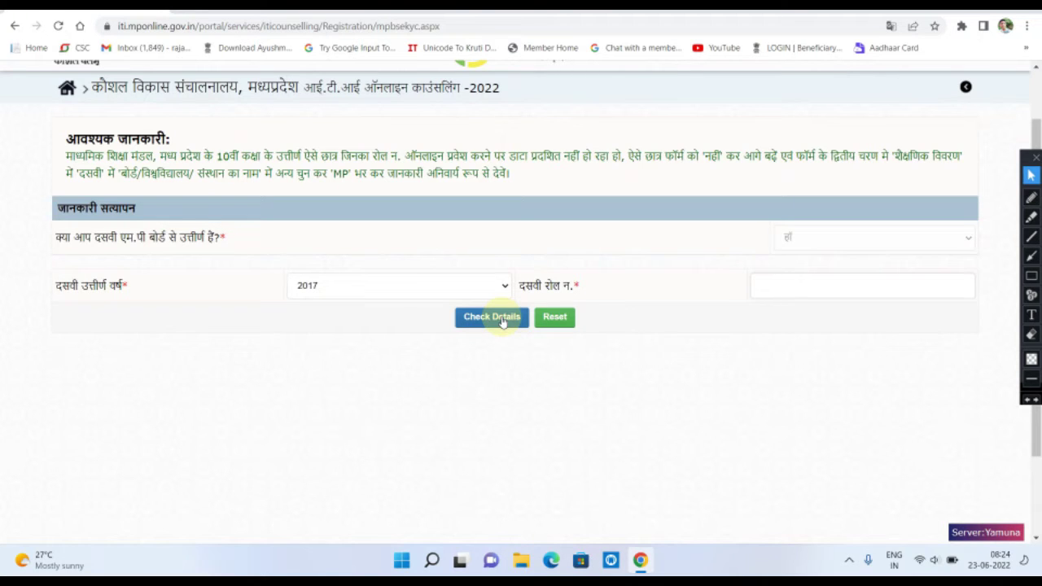
{"action": "scroll", "coordinate": [504, 328], "scroll_direction": "down", "scroll_amount": 2}
{"action": "scroll", "coordinate": [505, 331], "scroll_direction": "up", "scroll_amount": 2}
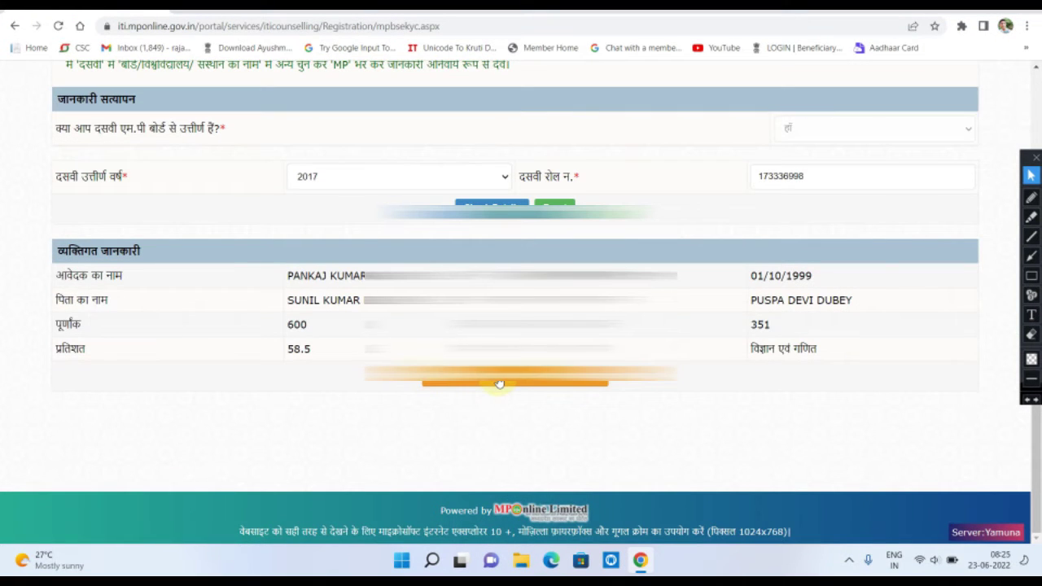
{"action": "left_click", "coordinate": [500, 383]}
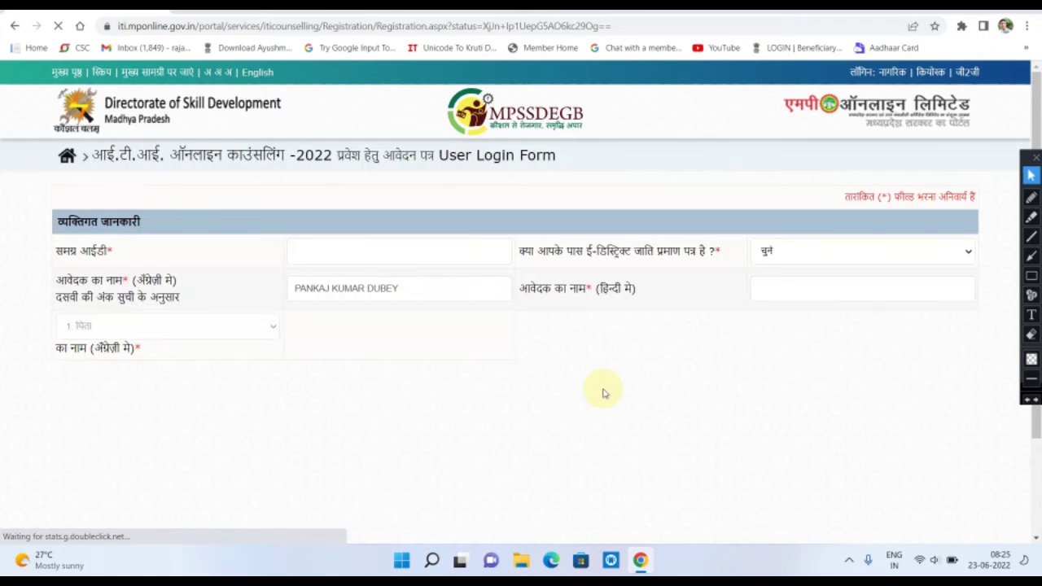
{"action": "left_click", "coordinate": [933, 53]}
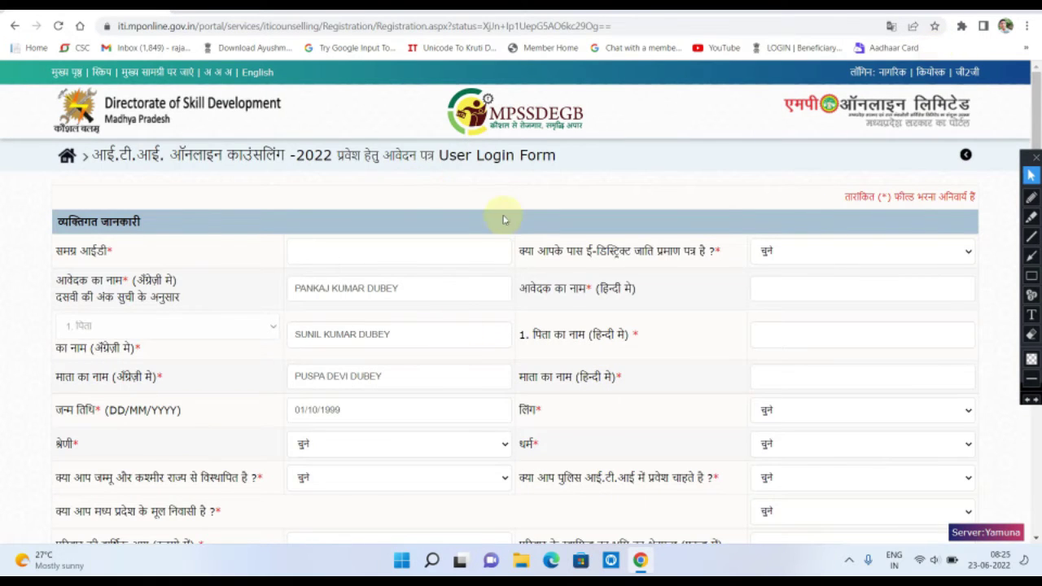
Review the registration form from the personal and educational details to the permanent address, contact details and declaration
{"action": "scroll", "coordinate": [677, 269], "scroll_direction": "down", "scroll_amount": 3}
{"action": "scroll", "coordinate": [681, 285], "scroll_direction": "up", "scroll_amount": 2}
{"action": "scroll", "coordinate": [513, 275], "scroll_direction": "down", "scroll_amount": 8}
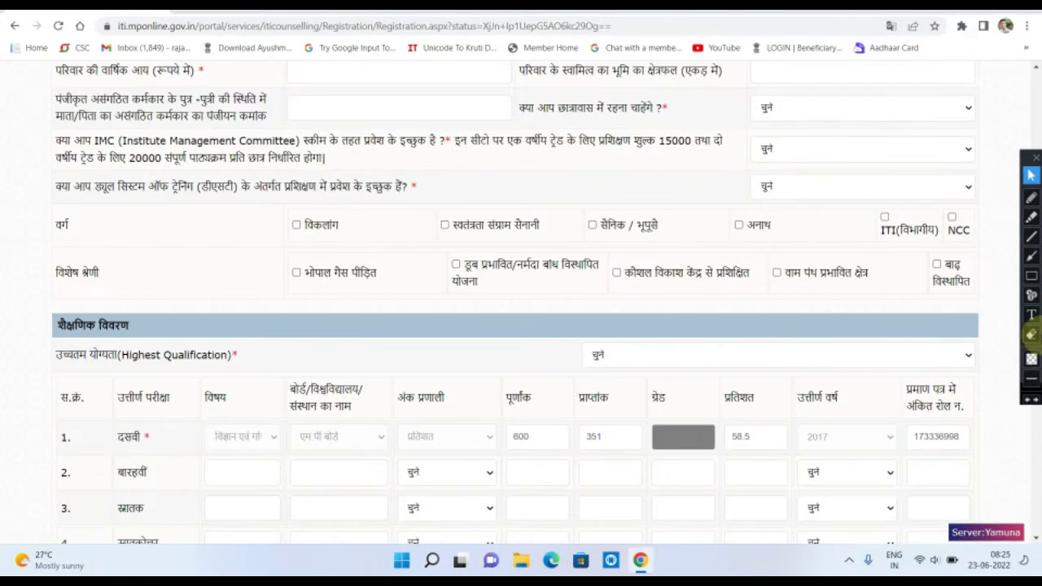
{"action": "scroll", "coordinate": [509, 293], "scroll_direction": "down", "scroll_amount": 6}
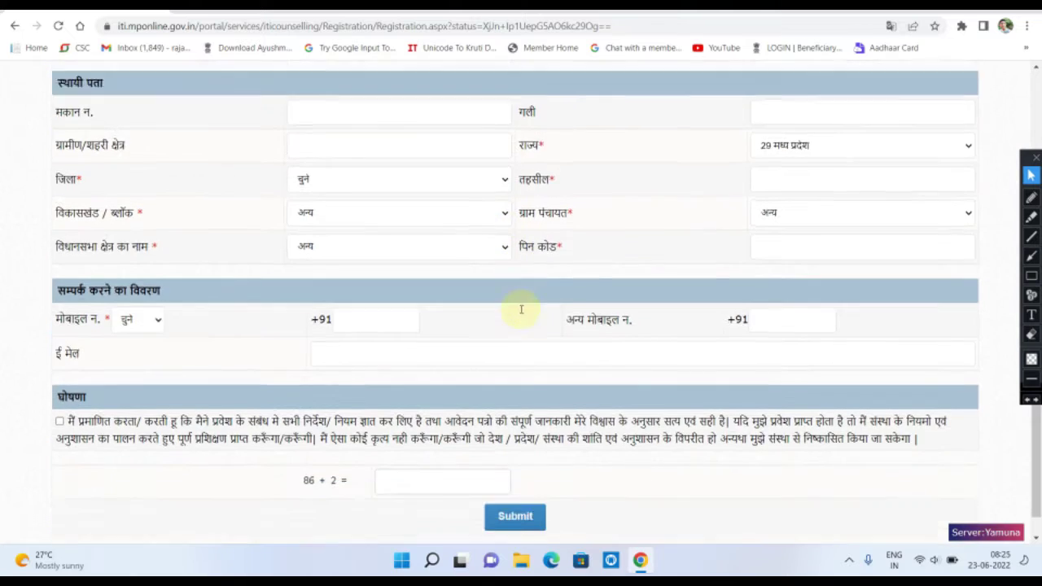
{"action": "scroll", "coordinate": [521, 307], "scroll_direction": "up", "scroll_amount": 4}
{"action": "scroll", "coordinate": [535, 333], "scroll_direction": "up", "scroll_amount": 15}
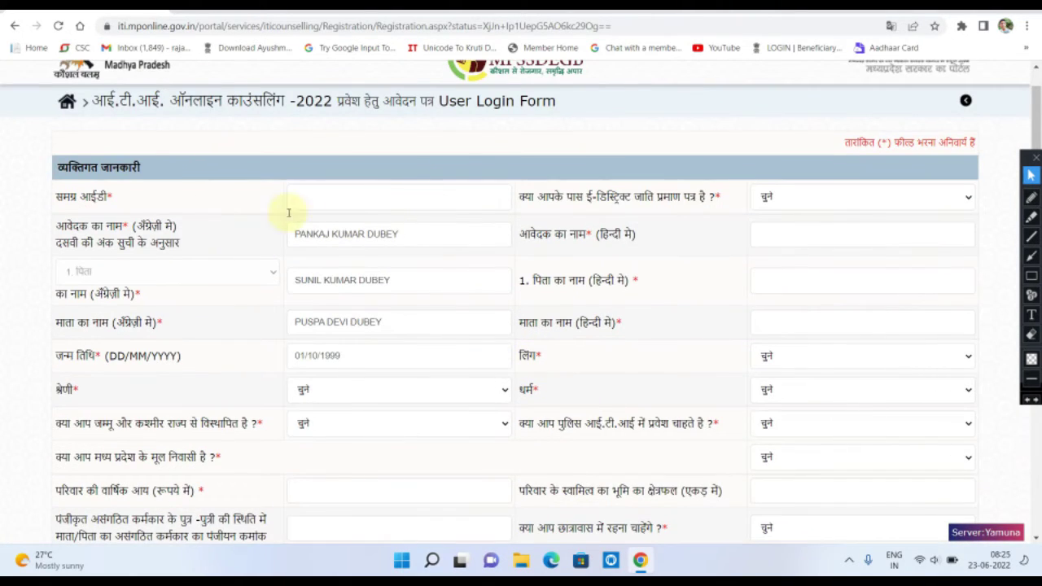
{"action": "scroll", "coordinate": [733, 215], "scroll_direction": "down", "scroll_amount": 6}
{"action": "scroll", "coordinate": [717, 227], "scroll_direction": "up", "scroll_amount": 8}
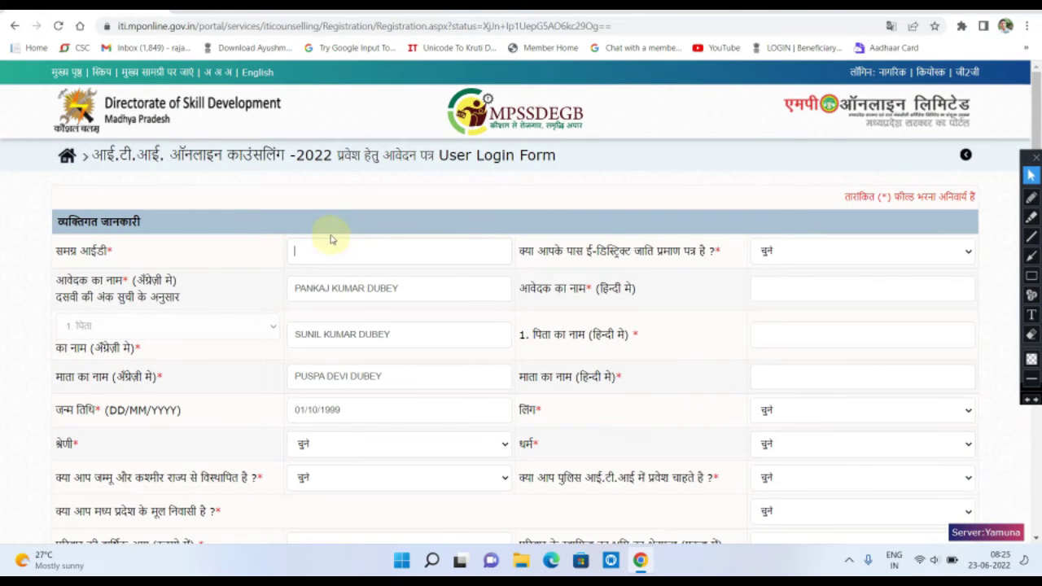
Answer हाँ to the question whether the applicant has an e-District caste certificate
{"action": "left_click", "coordinate": [107, 253]}
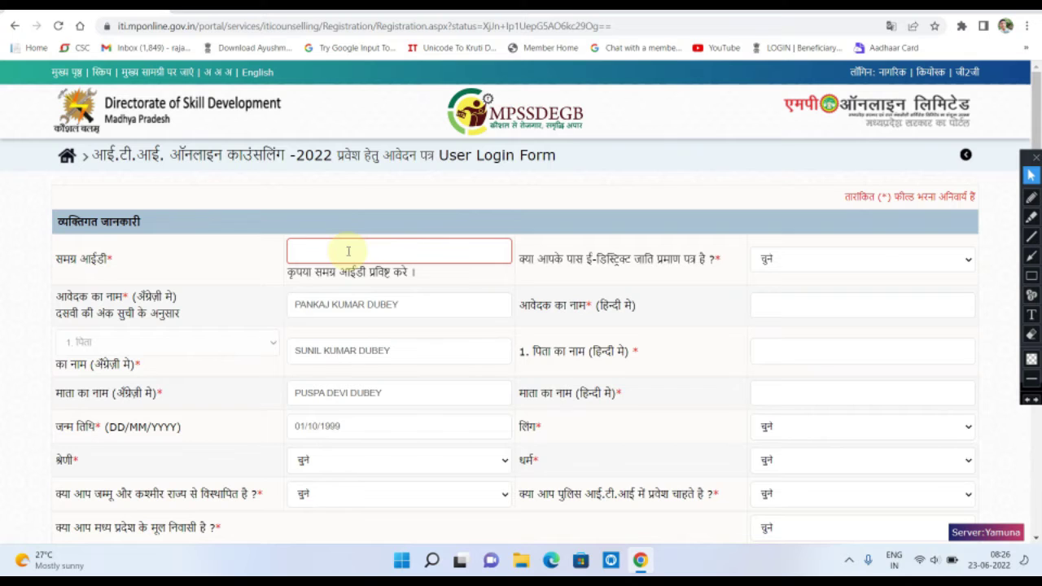
{"action": "left_click", "coordinate": [803, 260]}
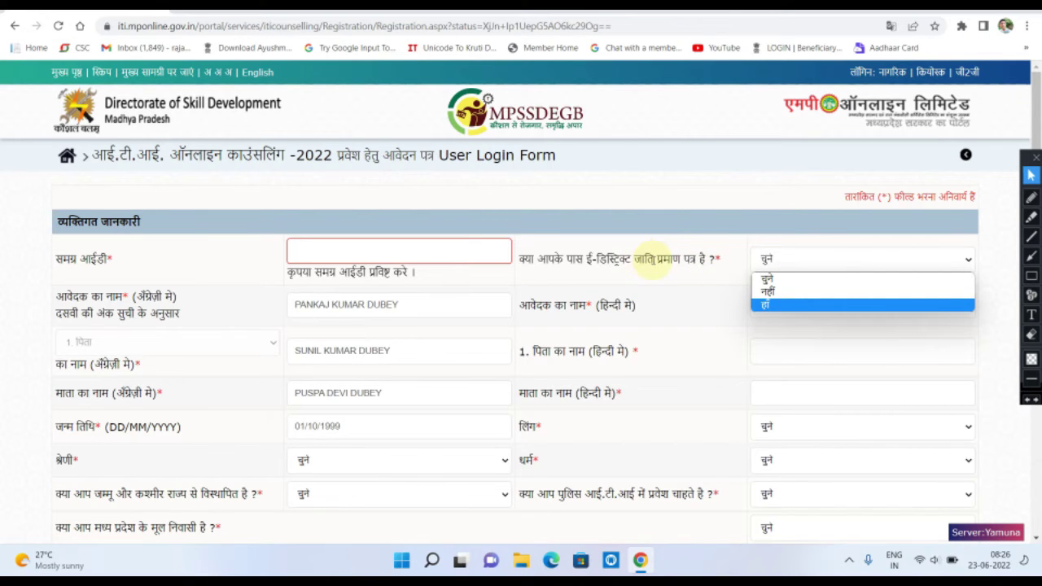
{"action": "left_click", "coordinate": [805, 303]}
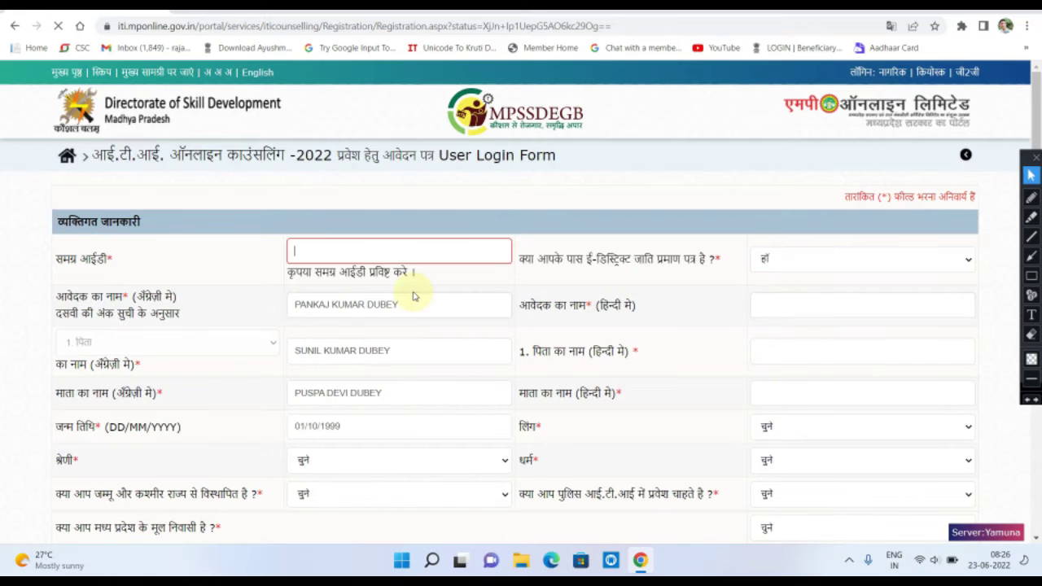
Try to start the e-District verification of the caste registration number and to enter the applicant's Hindi name field
{"action": "left_click", "coordinate": [385, 288]}
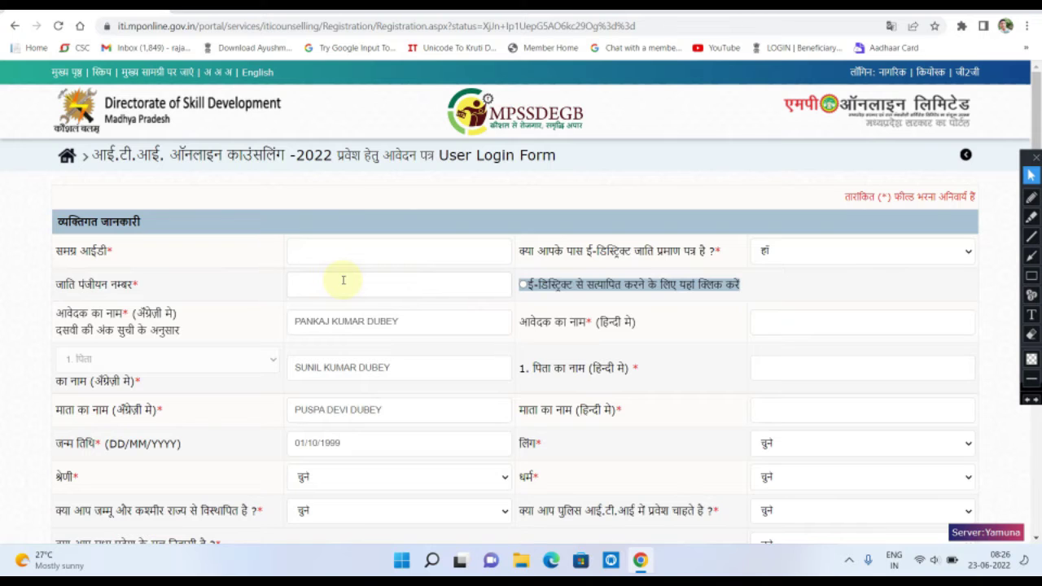
{"action": "left_click", "coordinate": [522, 286]}
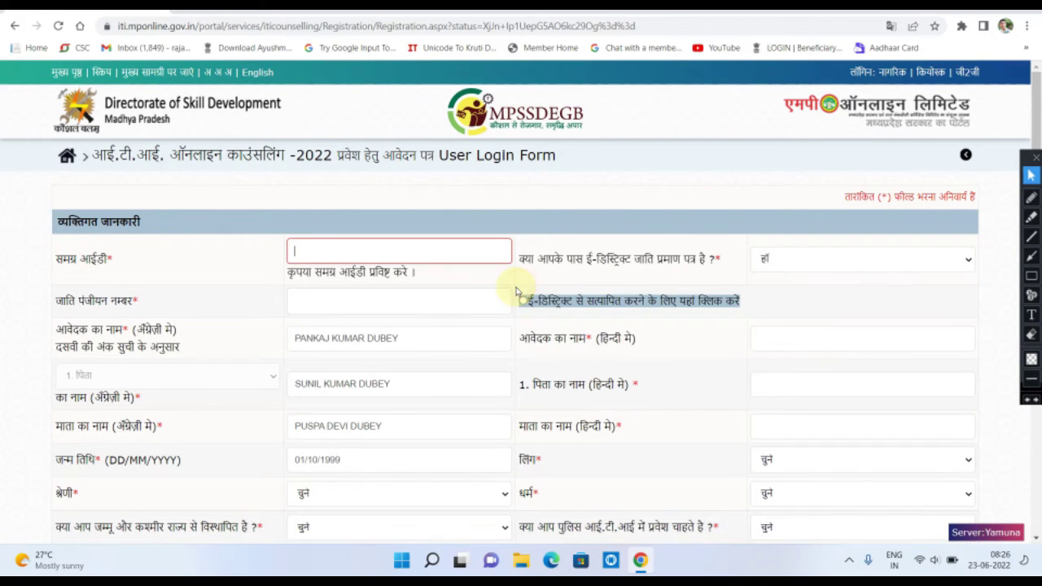
{"action": "scroll", "coordinate": [700, 302], "scroll_direction": "down", "scroll_amount": 1}
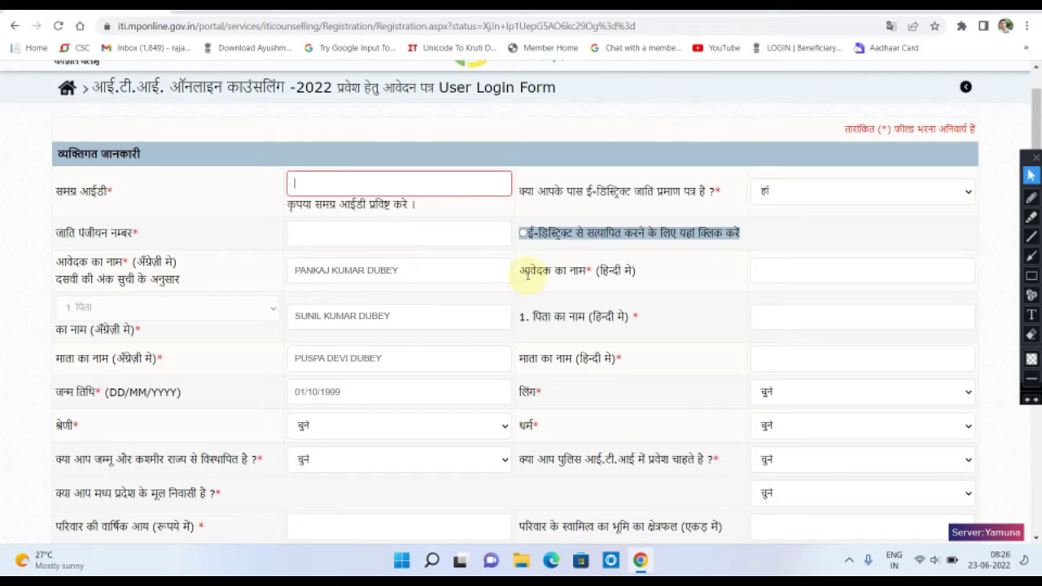
{"action": "left_click", "coordinate": [896, 277]}
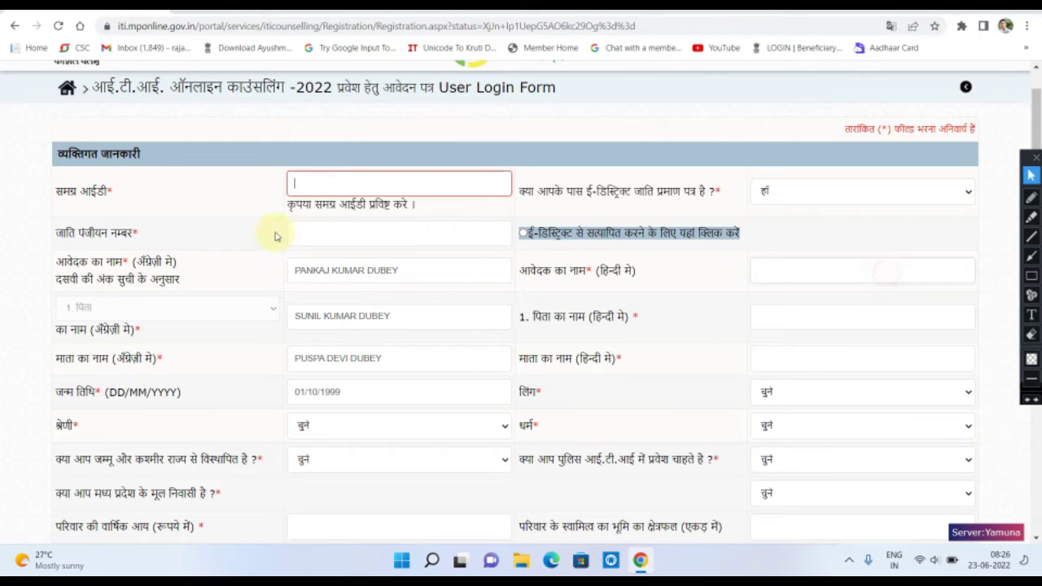
{"action": "left_click", "coordinate": [797, 276]}
{"action": "scroll", "coordinate": [798, 274], "scroll_direction": "down", "scroll_amount": 1}
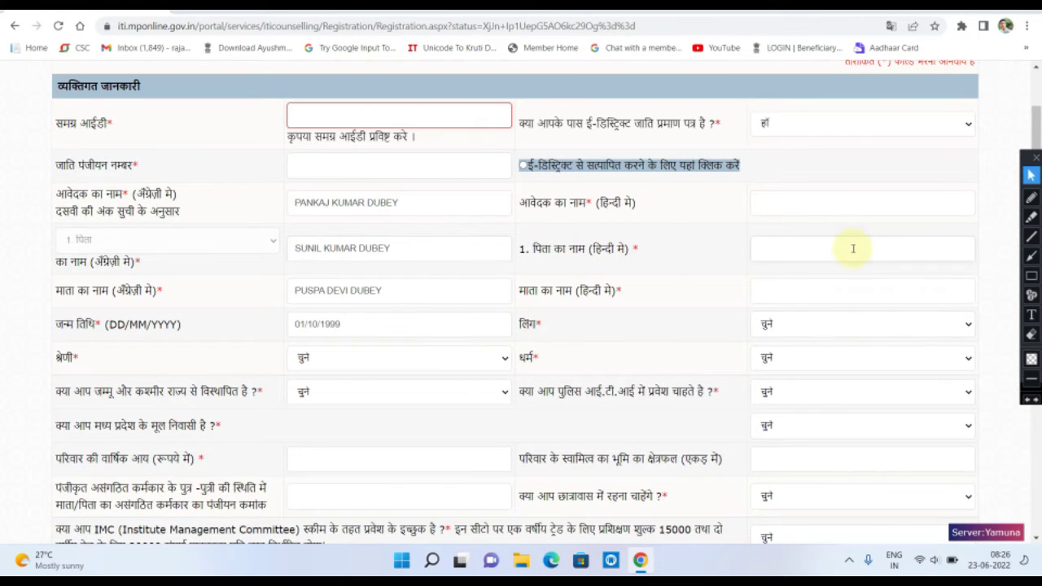
Outline the father's Hindi name field with a red rectangle and clear the annotation
{"action": "left_click", "coordinate": [1031, 275]}
{"action": "left_click_drag", "start_coordinate": [743, 231], "coordinate": [973, 273]}
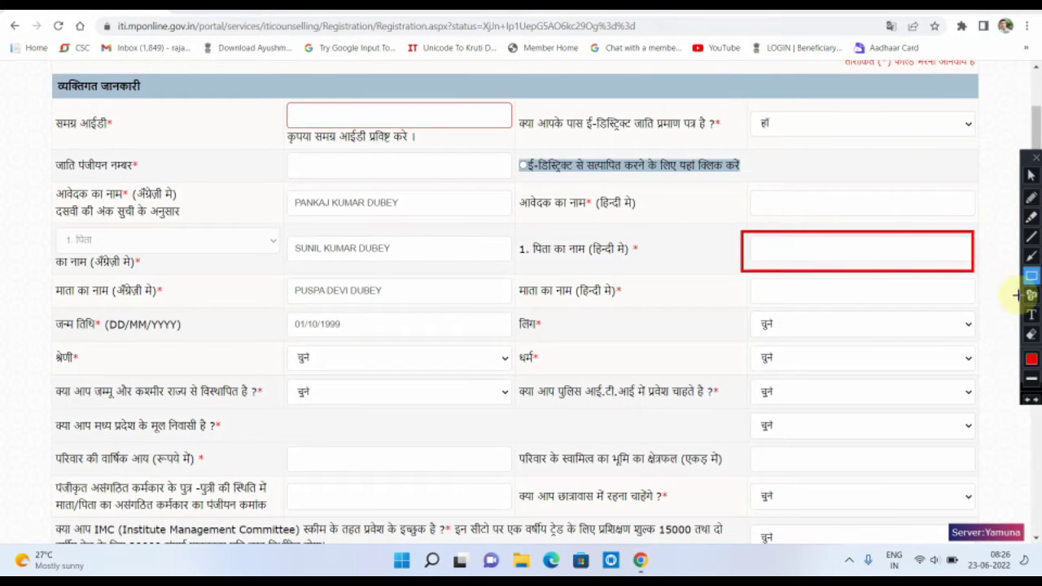
{"action": "left_click", "coordinate": [1027, 401]}
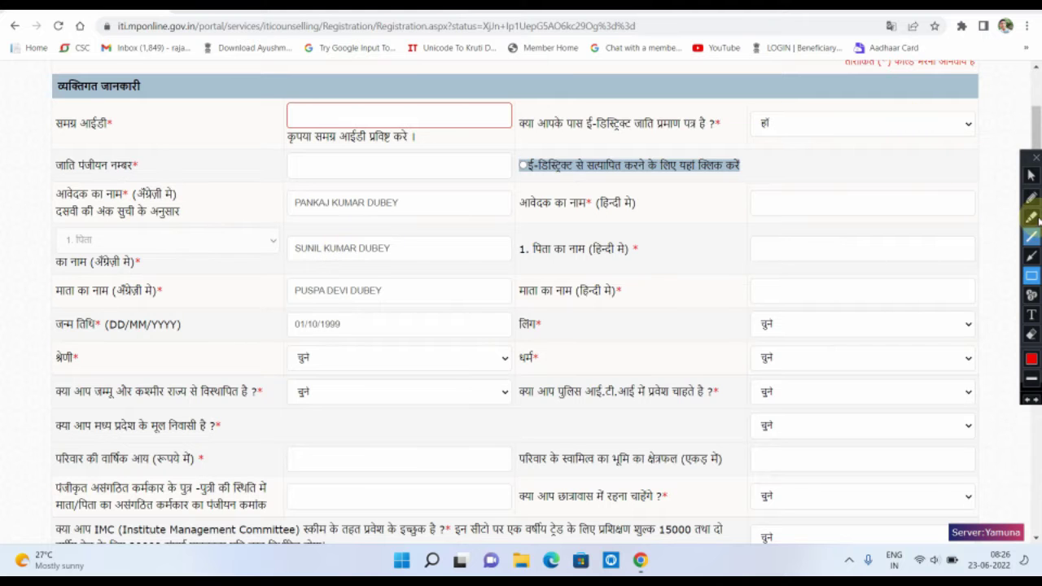
{"action": "left_click", "coordinate": [1031, 175]}
Examine the personal details fields for category, religion, residency, family income, hostel and training schemes
{"action": "scroll", "coordinate": [745, 143], "scroll_direction": "down", "scroll_amount": 3}
{"action": "scroll", "coordinate": [842, 151], "scroll_direction": "up", "scroll_amount": 4}
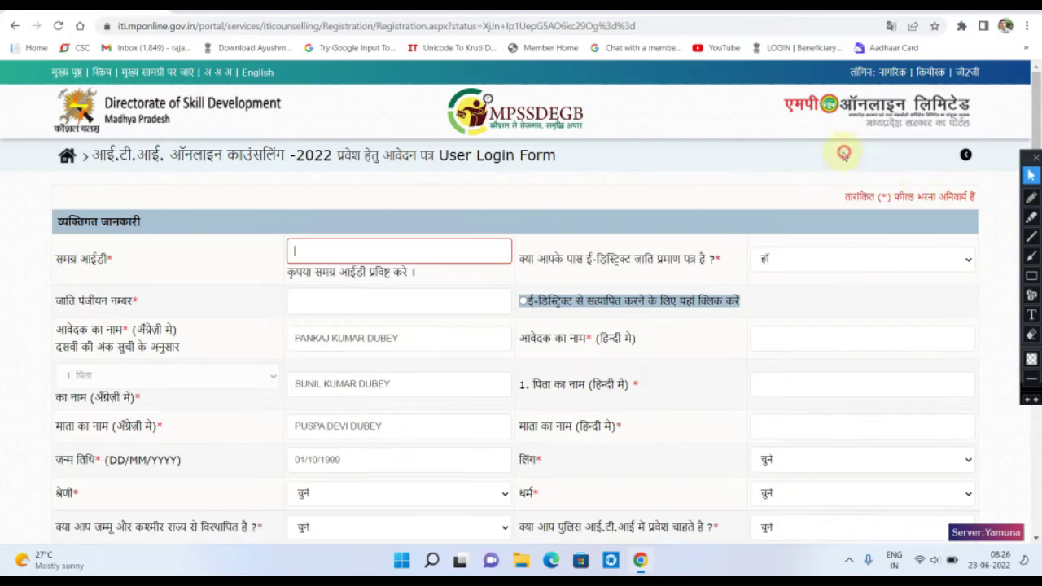
{"action": "scroll", "coordinate": [851, 274], "scroll_direction": "down", "scroll_amount": 3}
{"action": "scroll", "coordinate": [342, 290], "scroll_direction": "down", "scroll_amount": 3}
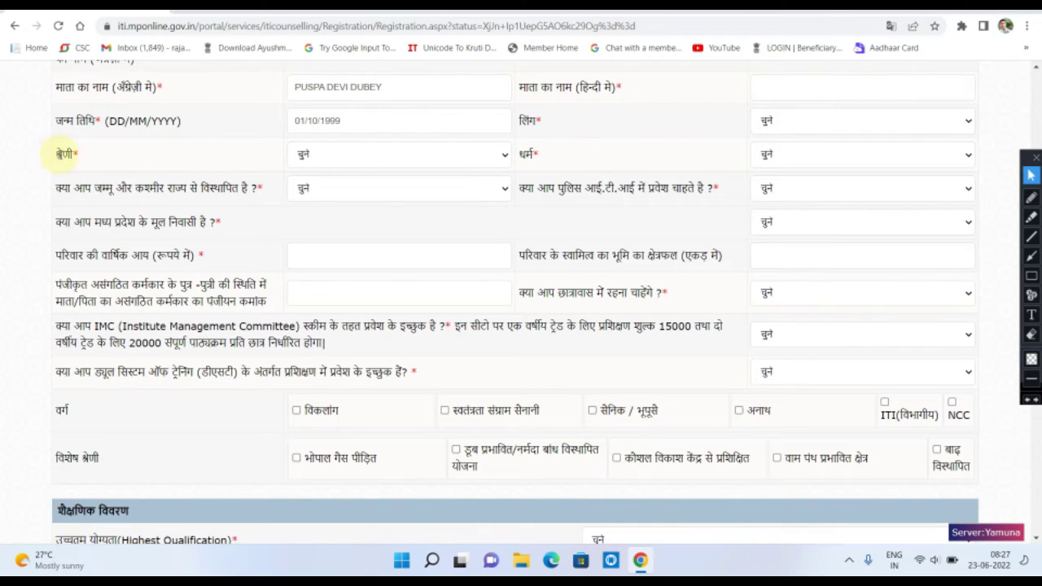
{"action": "left_click", "coordinate": [362, 162]}
{"action": "scroll", "coordinate": [389, 322], "scroll_direction": "down", "scroll_amount": 3}
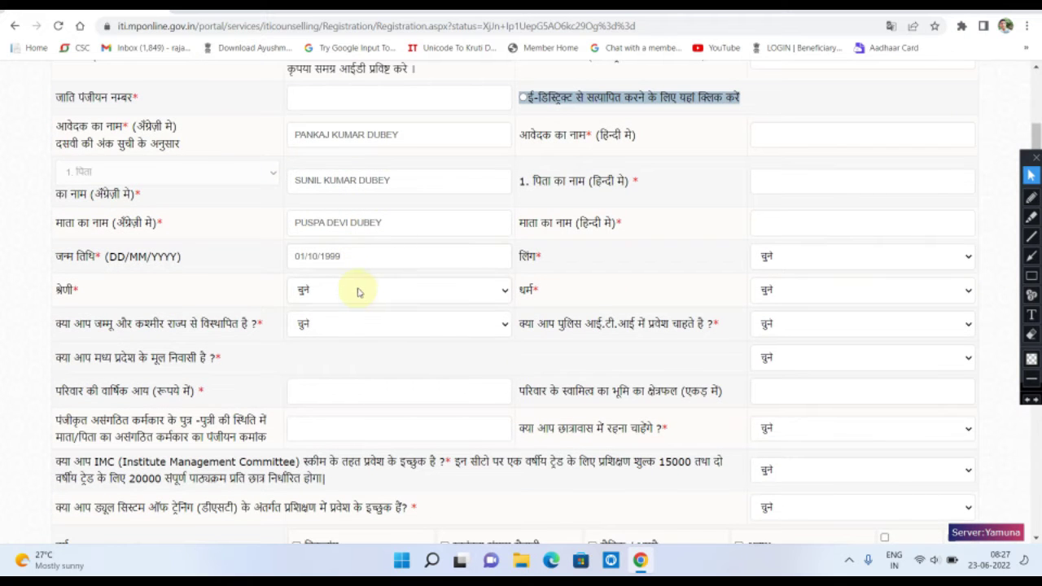
{"action": "left_click", "coordinate": [821, 298]}
{"action": "scroll", "coordinate": [821, 301], "scroll_direction": "down", "scroll_amount": 2}
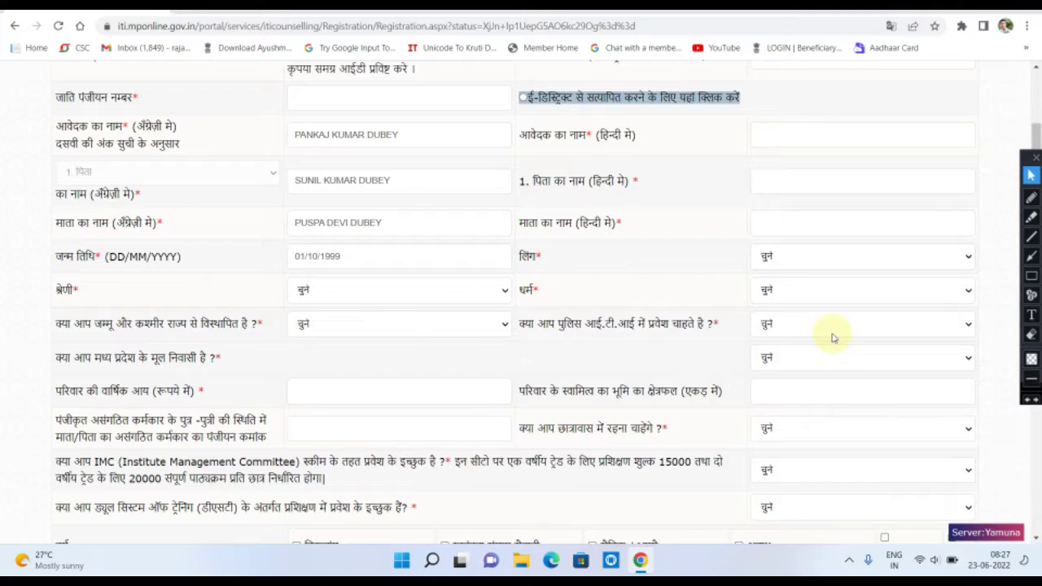
{"action": "scroll", "coordinate": [830, 333], "scroll_direction": "down", "scroll_amount": 2}
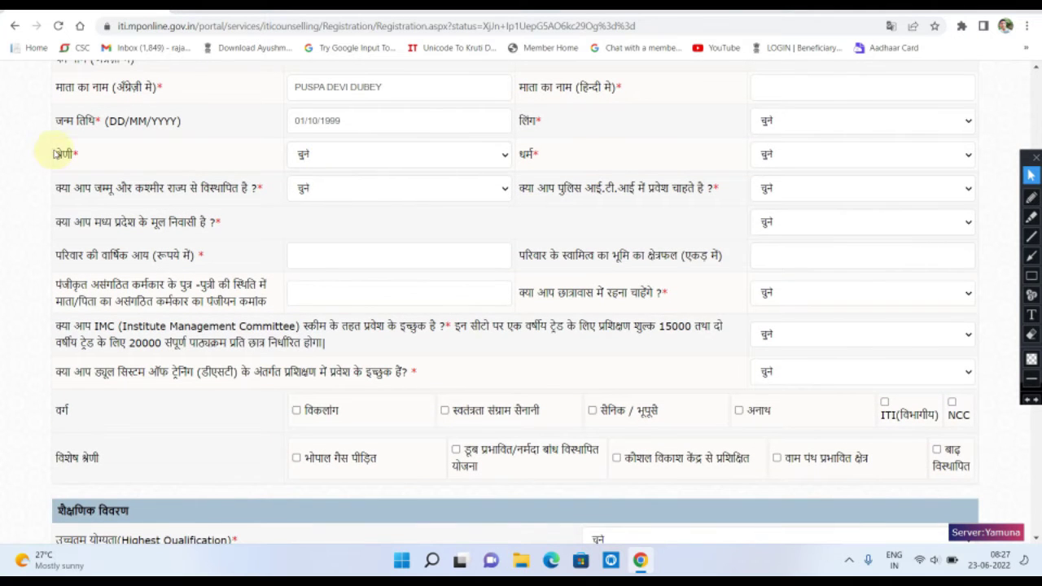
Examine the category options and the fields for religion, residency, family income, hostel, IMC and dual-system training, class and special category
{"action": "left_click", "coordinate": [333, 156]}
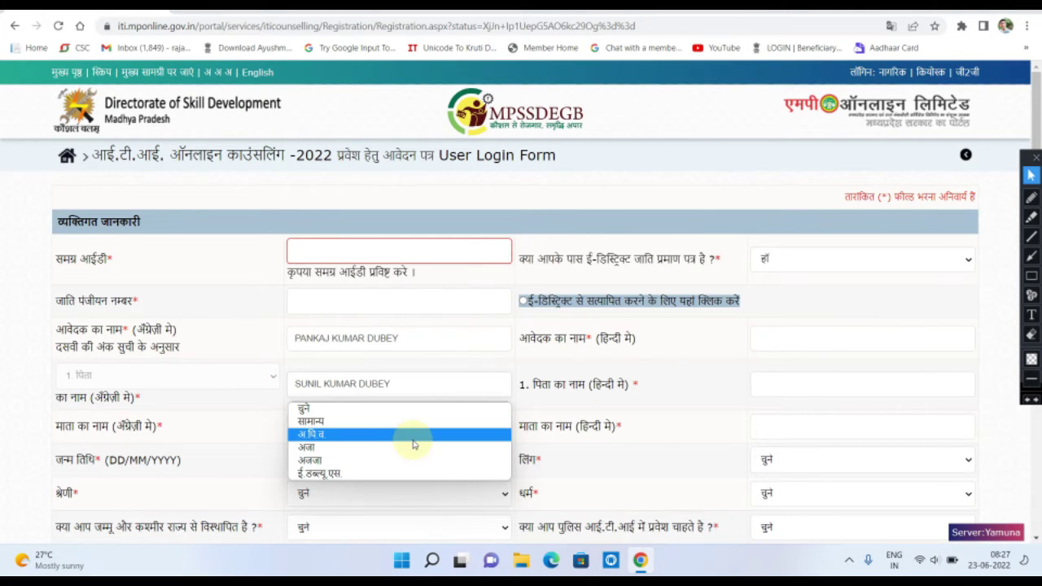
{"action": "left_click", "coordinate": [751, 406]}
{"action": "scroll", "coordinate": [572, 409], "scroll_direction": "down", "scroll_amount": 4}
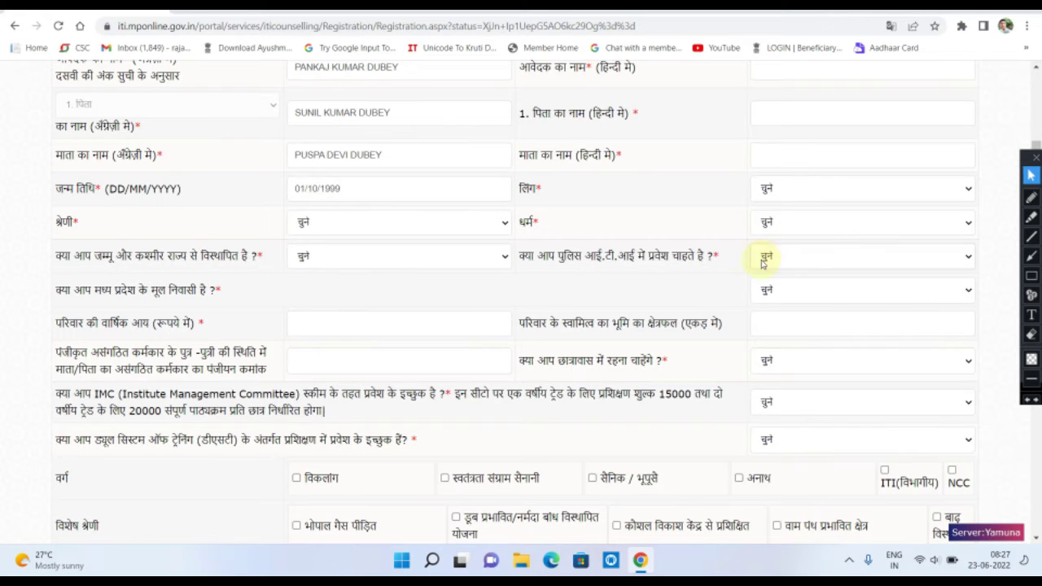
{"action": "scroll", "coordinate": [574, 251], "scroll_direction": "down", "scroll_amount": 2}
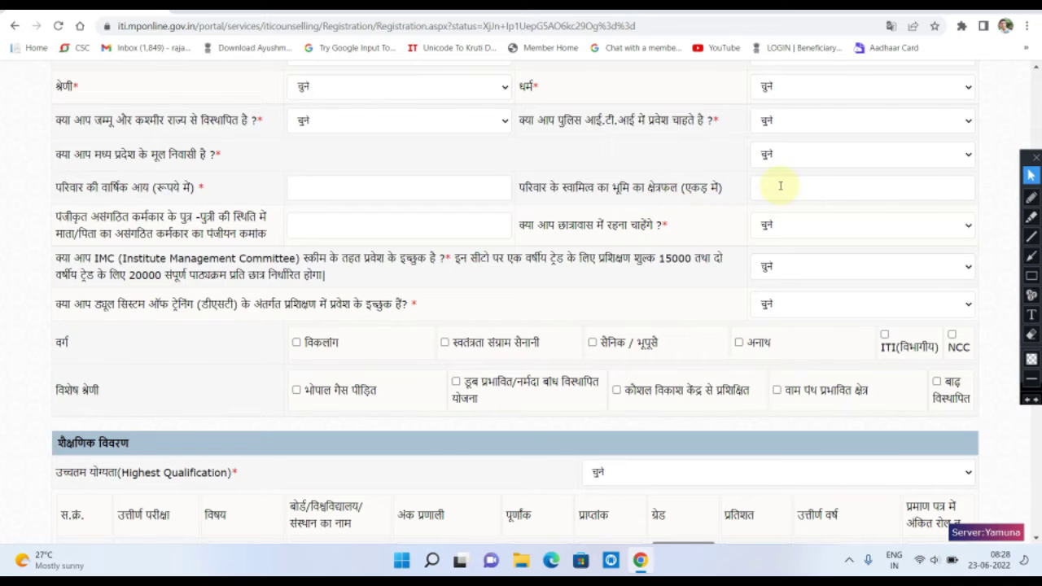
{"action": "scroll", "coordinate": [193, 175], "scroll_direction": "down", "scroll_amount": 1}
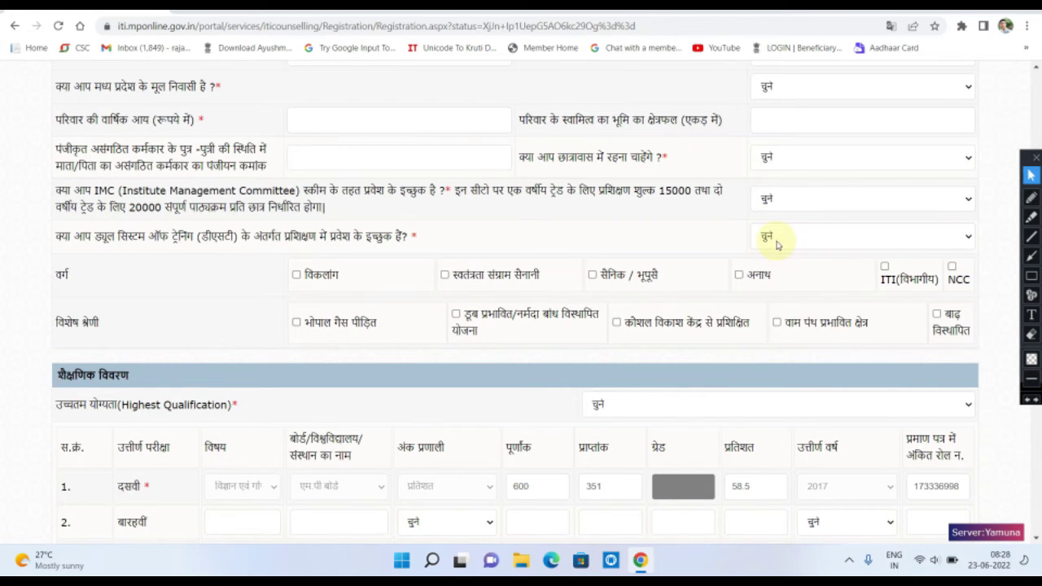
{"action": "scroll", "coordinate": [167, 298], "scroll_direction": "down", "scroll_amount": 1}
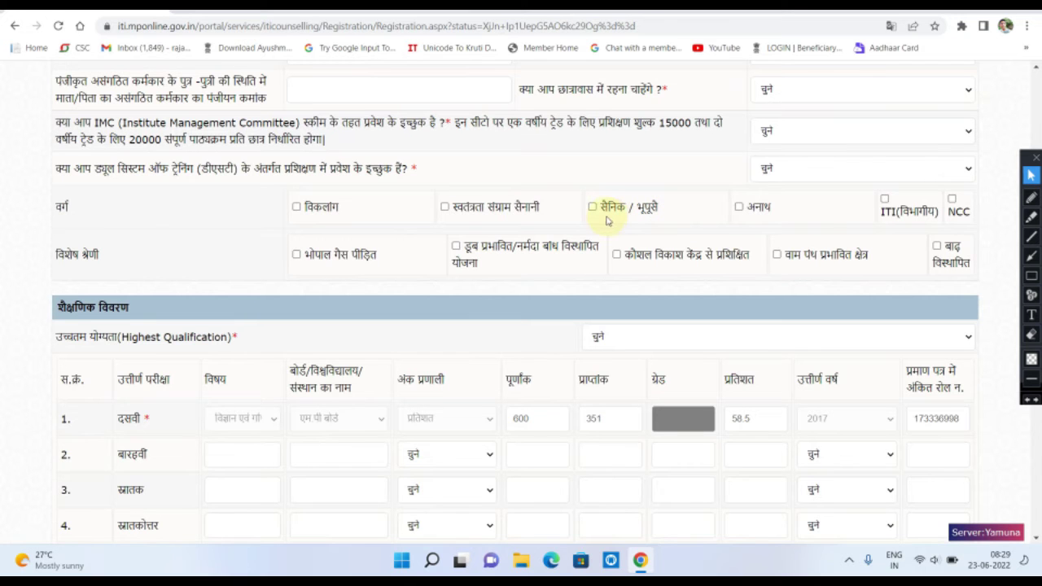
{"action": "scroll", "coordinate": [712, 223], "scroll_direction": "down", "scroll_amount": 1}
{"action": "scroll", "coordinate": [714, 225], "scroll_direction": "down", "scroll_amount": 1}
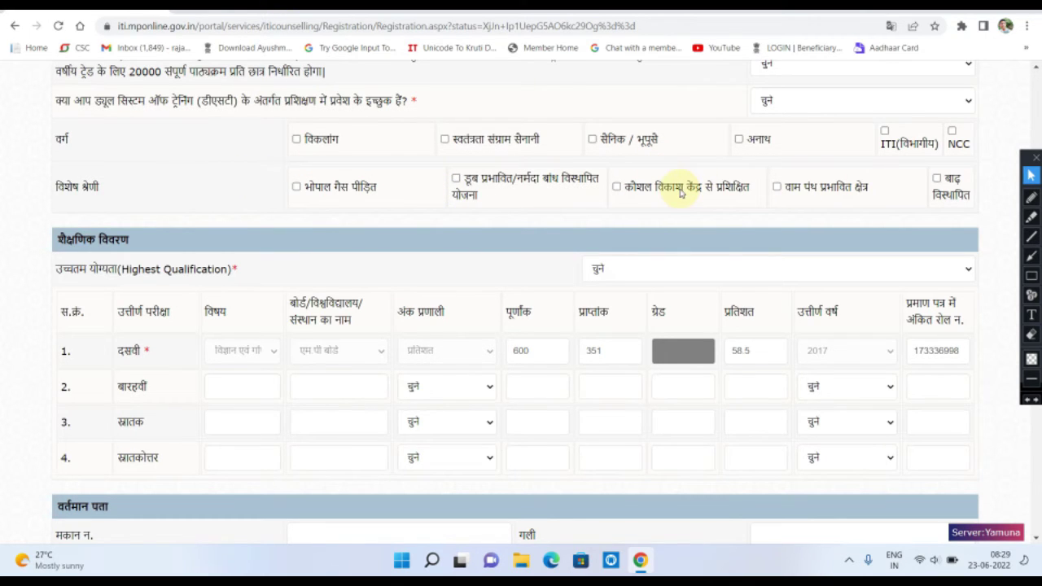
Examine the educational details section, including the highest qualification field and the tenth, twelfth, graduate and postgraduate rows
{"action": "scroll", "coordinate": [465, 200], "scroll_direction": "down", "scroll_amount": 2}
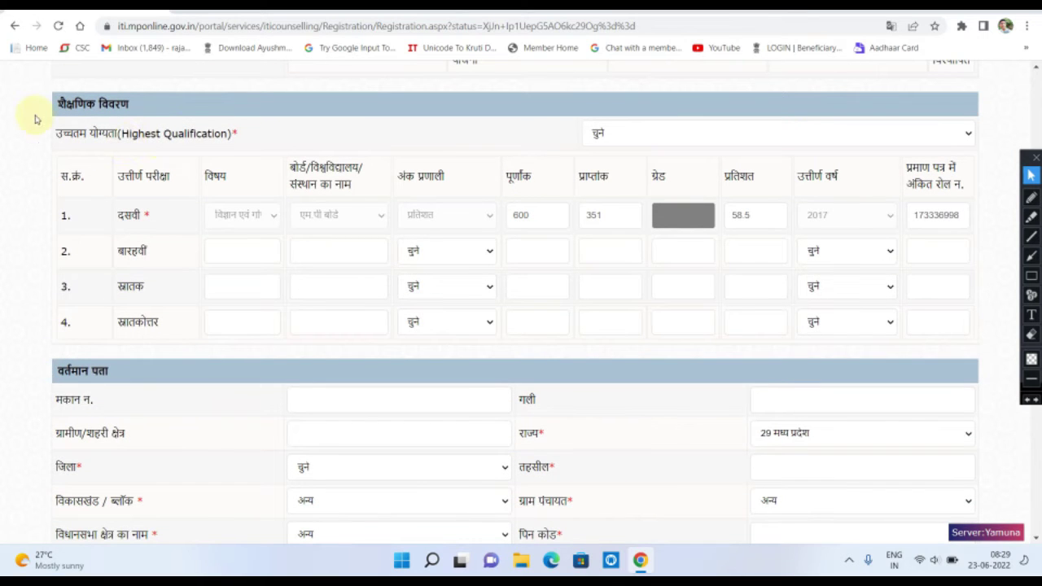
{"action": "scroll", "coordinate": [658, 128], "scroll_direction": "up", "scroll_amount": 9}
{"action": "scroll", "coordinate": [656, 123], "scroll_direction": "down", "scroll_amount": 5}
{"action": "scroll", "coordinate": [622, 322], "scroll_direction": "down", "scroll_amount": 5}
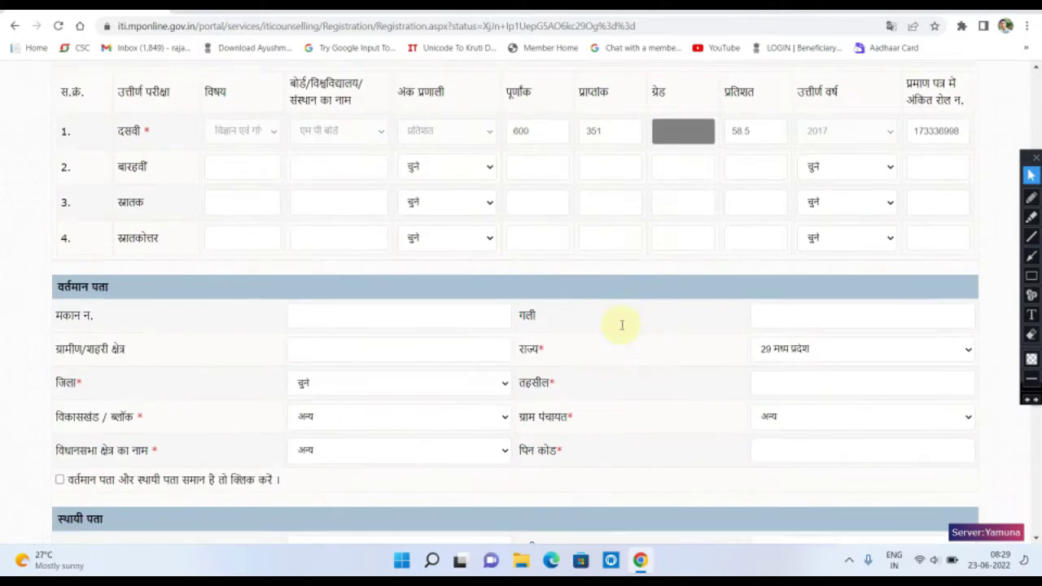
{"action": "scroll", "coordinate": [633, 293], "scroll_direction": "up", "scroll_amount": 2}
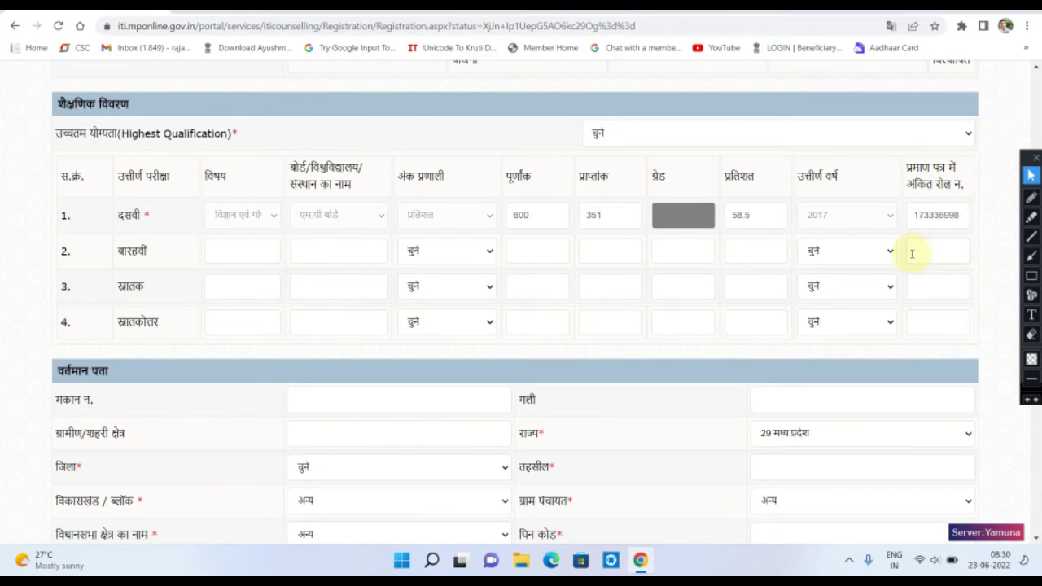
{"action": "scroll", "coordinate": [195, 277], "scroll_direction": "down", "scroll_amount": 1}
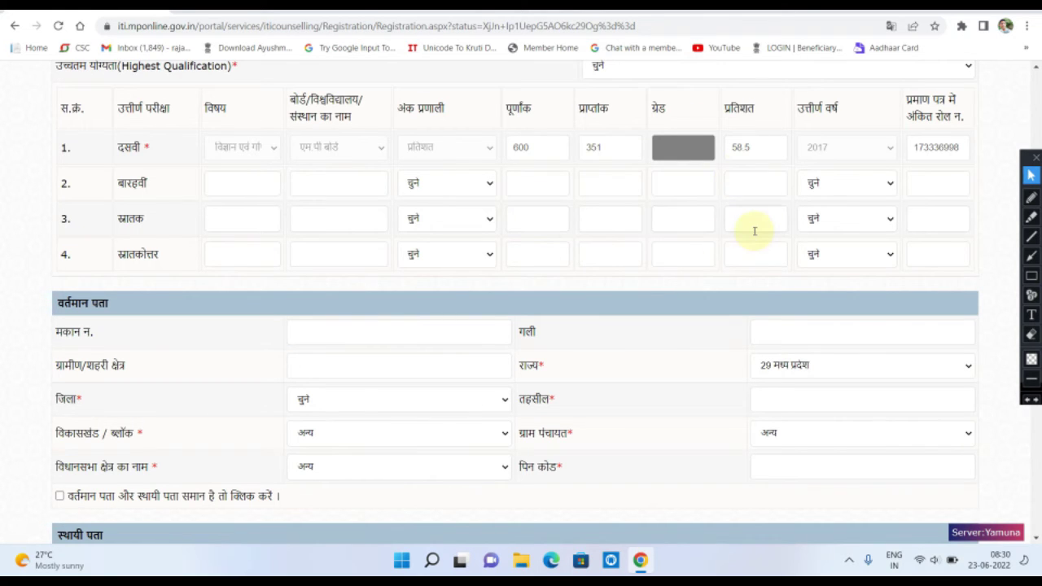
Examine the current and permanent address fields and the option to mark both addresses as the same
{"action": "scroll", "coordinate": [87, 144], "scroll_direction": "down", "scroll_amount": 2}
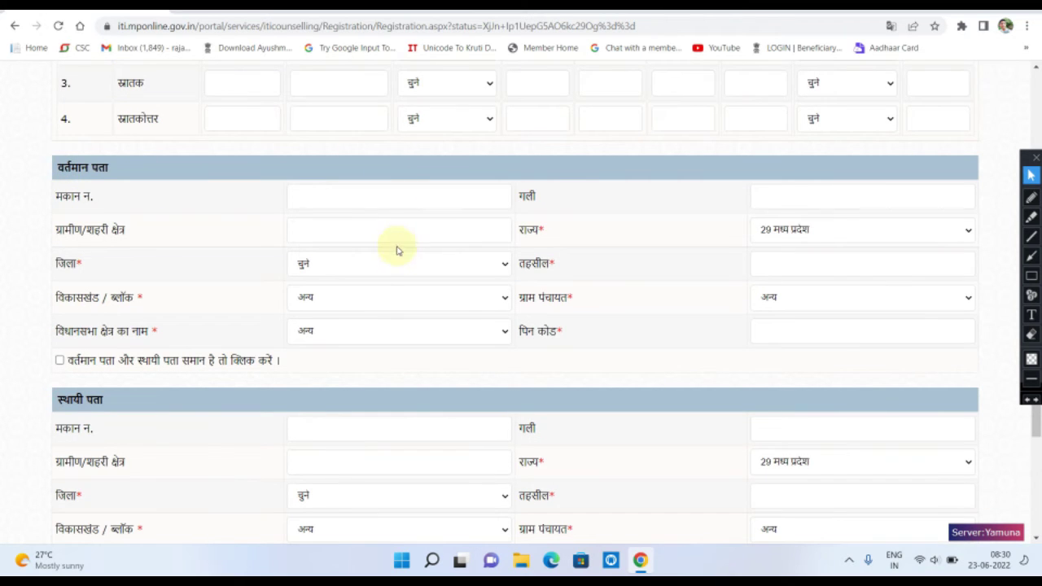
{"action": "scroll", "coordinate": [396, 244], "scroll_direction": "down", "scroll_amount": 1}
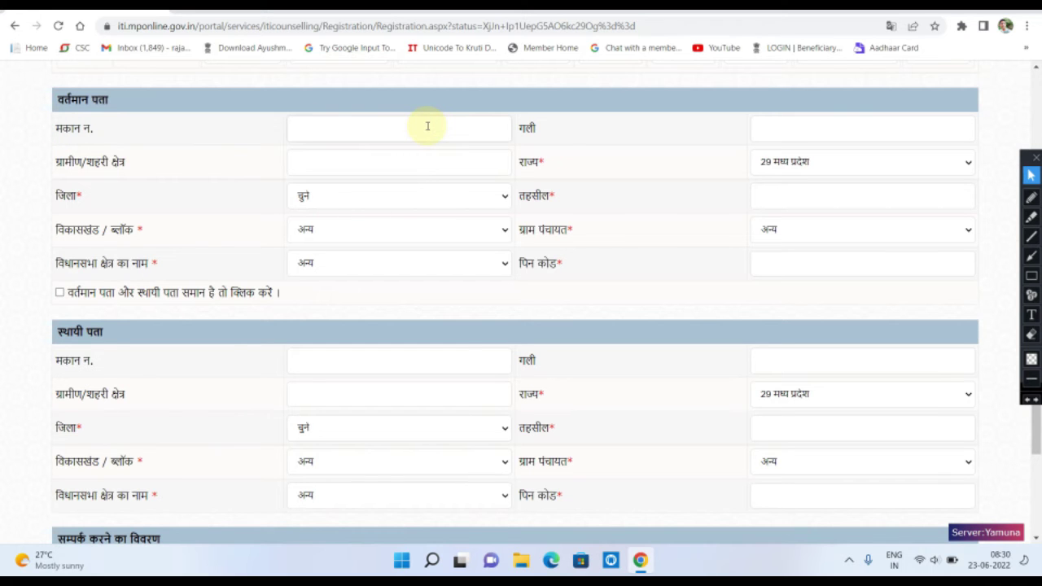
{"action": "scroll", "coordinate": [434, 135], "scroll_direction": "down", "scroll_amount": 1}
{"action": "scroll", "coordinate": [425, 133], "scroll_direction": "up", "scroll_amount": 1}
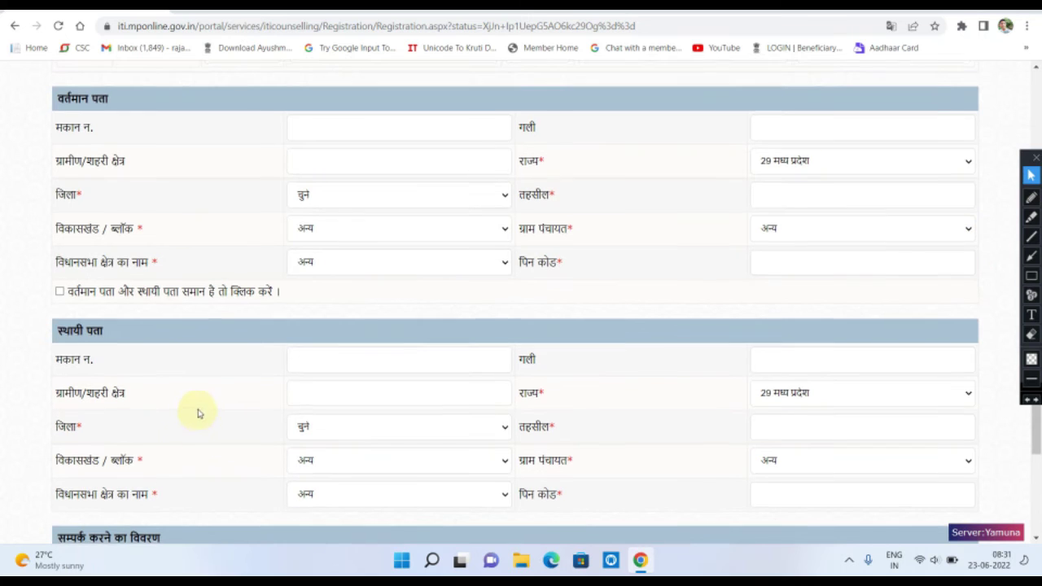
{"action": "scroll", "coordinate": [198, 414], "scroll_direction": "down", "scroll_amount": 2}
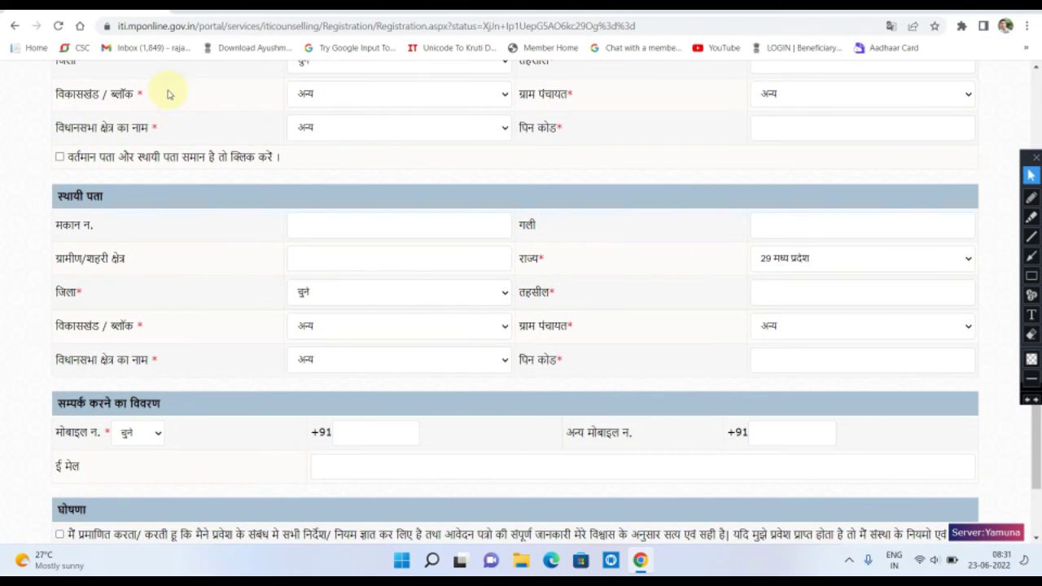
{"action": "scroll", "coordinate": [269, 194], "scroll_direction": "up", "scroll_amount": 1}
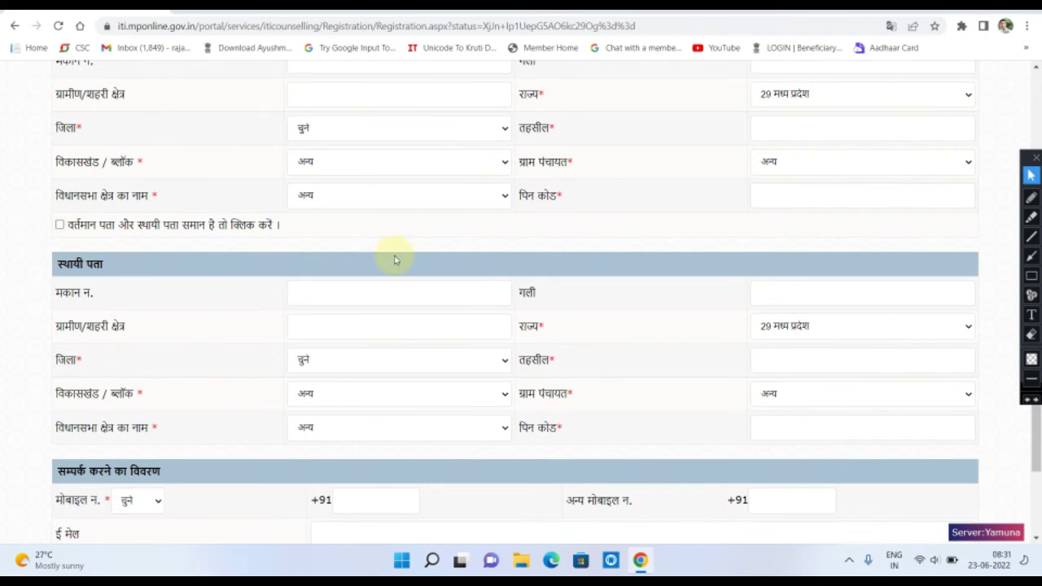
{"action": "scroll", "coordinate": [414, 293], "scroll_direction": "up", "scroll_amount": 2}
{"action": "scroll", "coordinate": [407, 399], "scroll_direction": "down", "scroll_amount": 1}
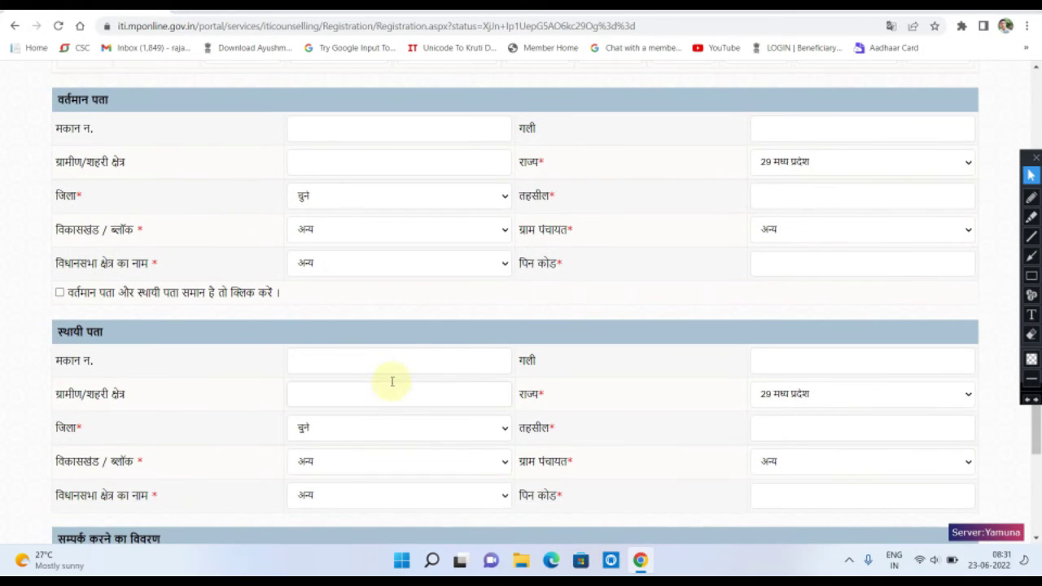
{"action": "scroll", "coordinate": [389, 407], "scroll_direction": "up", "scroll_amount": 1}
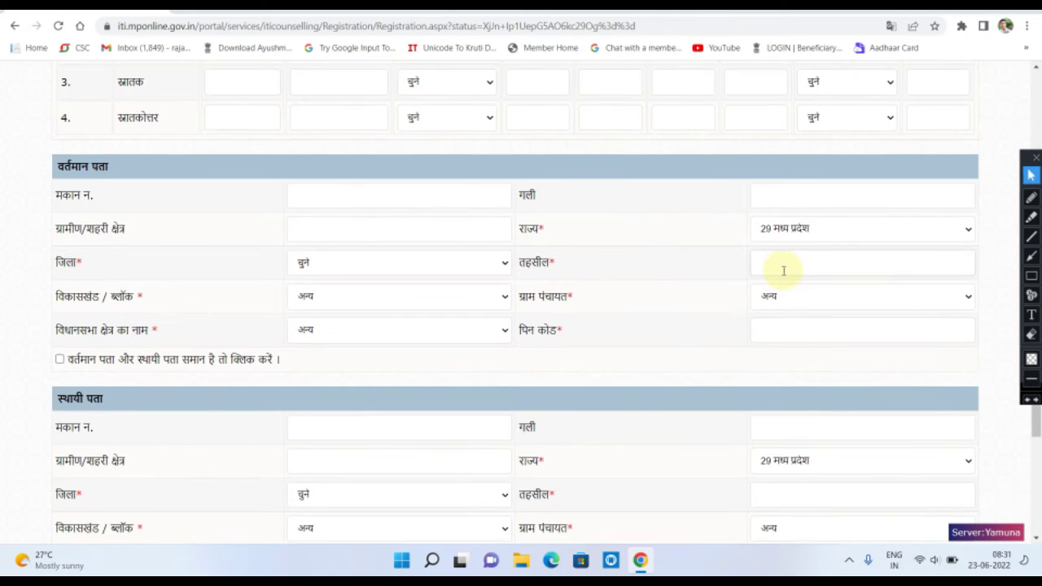
{"action": "scroll", "coordinate": [783, 270], "scroll_direction": "down", "scroll_amount": 1}
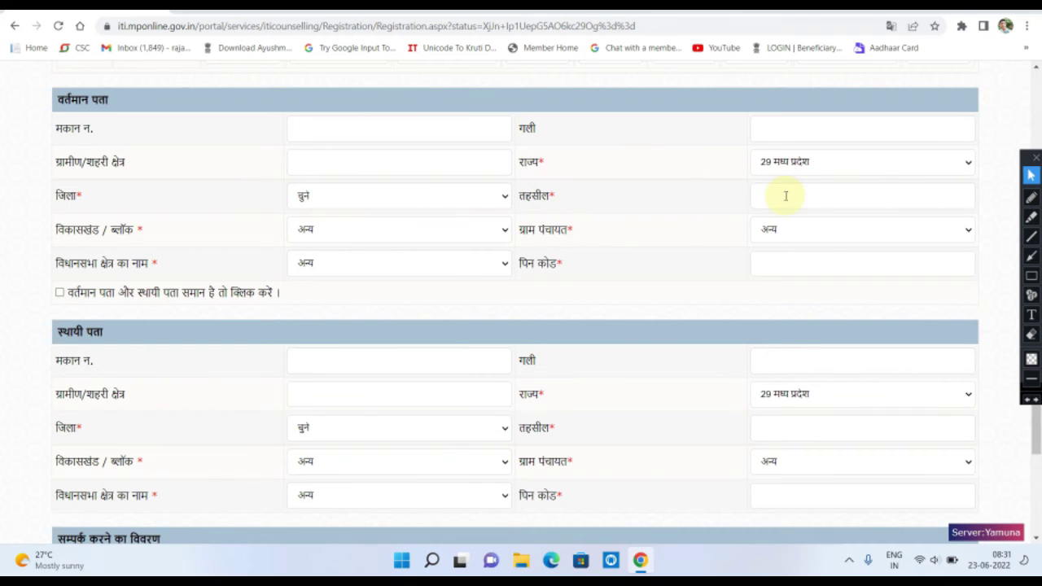
Examine the contact details, declaration checkbox, arithmetic captcha and submission area at the end of the registration form
{"action": "scroll", "coordinate": [782, 236], "scroll_direction": "down", "scroll_amount": 4}
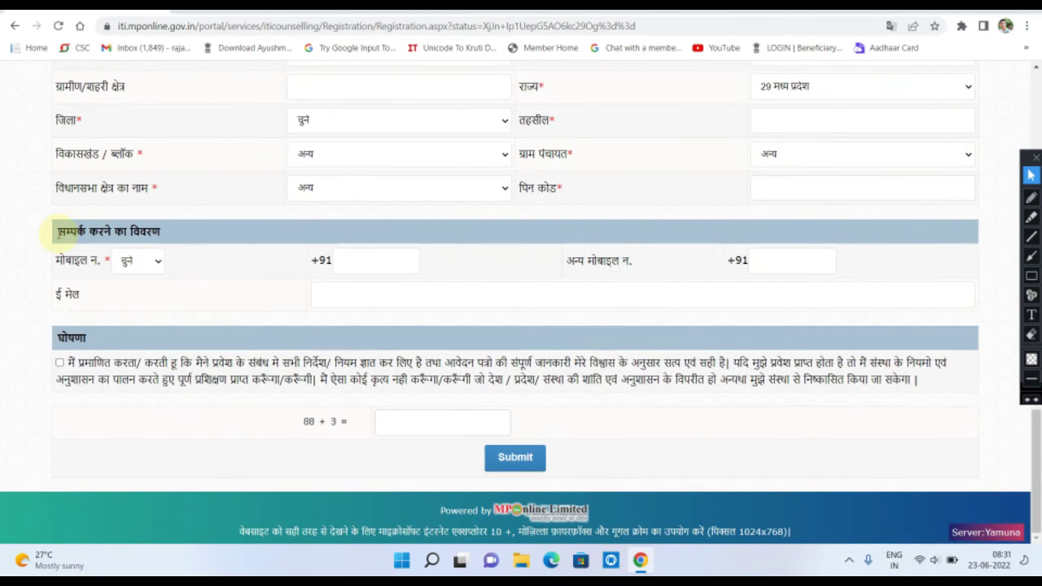
{"action": "scroll", "coordinate": [59, 233], "scroll_direction": "up", "scroll_amount": 17}
{"action": "scroll", "coordinate": [182, 237], "scroll_direction": "down", "scroll_amount": 17}
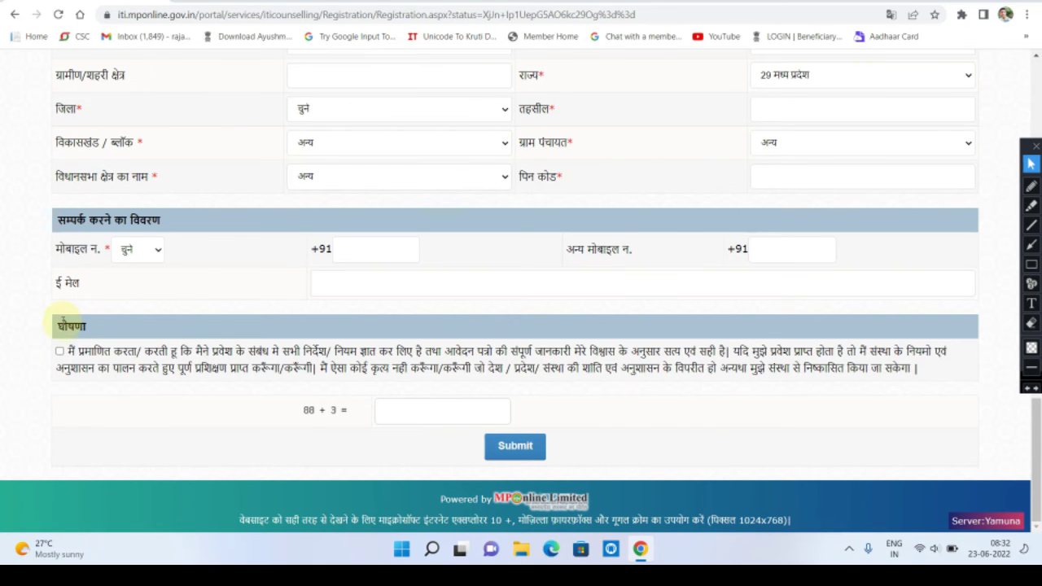
{"action": "scroll", "coordinate": [63, 322], "scroll_direction": "up", "scroll_amount": 15}
{"action": "scroll", "coordinate": [153, 304], "scroll_direction": "down", "scroll_amount": 10}
{"action": "scroll", "coordinate": [154, 317], "scroll_direction": "down", "scroll_amount": 5}
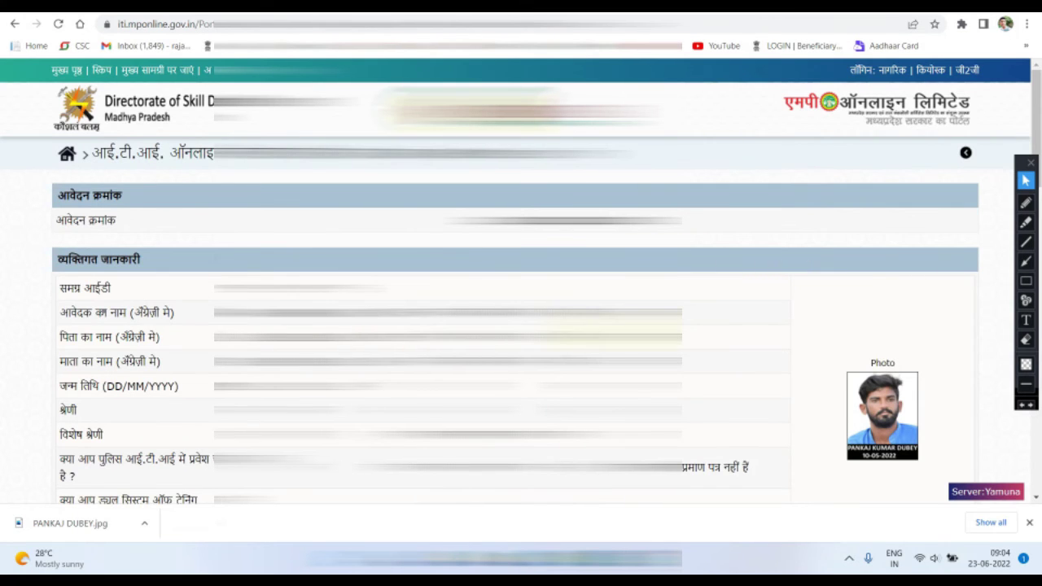
Review the application summary's personal details, photo, signature, educational qualifications and address information
{"action": "scroll", "coordinate": [611, 326], "scroll_direction": "down", "scroll_amount": 3}
{"action": "scroll", "coordinate": [619, 326], "scroll_direction": "down", "scroll_amount": 3}
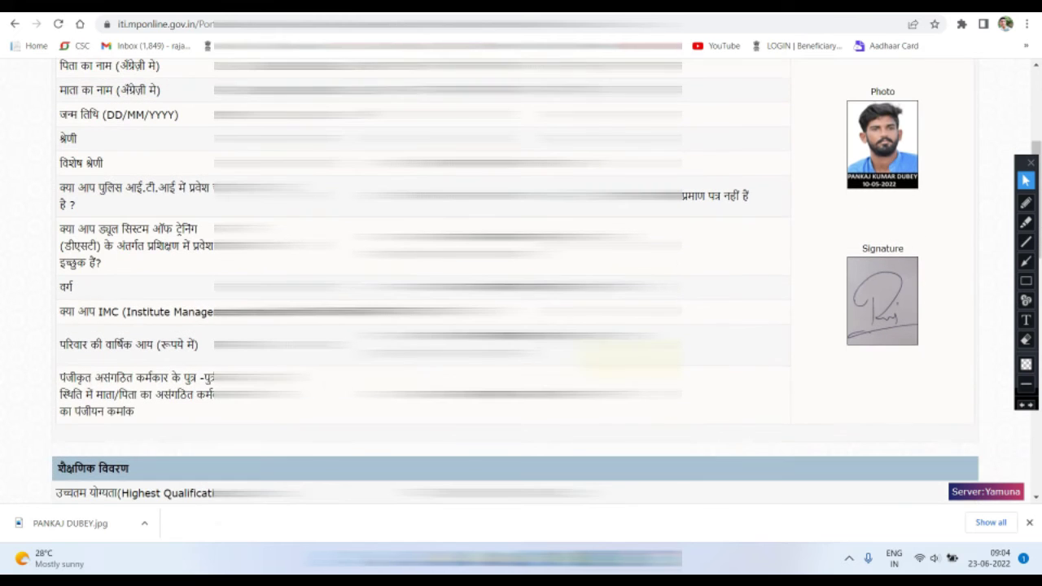
{"action": "scroll", "coordinate": [686, 370], "scroll_direction": "down", "scroll_amount": 18}
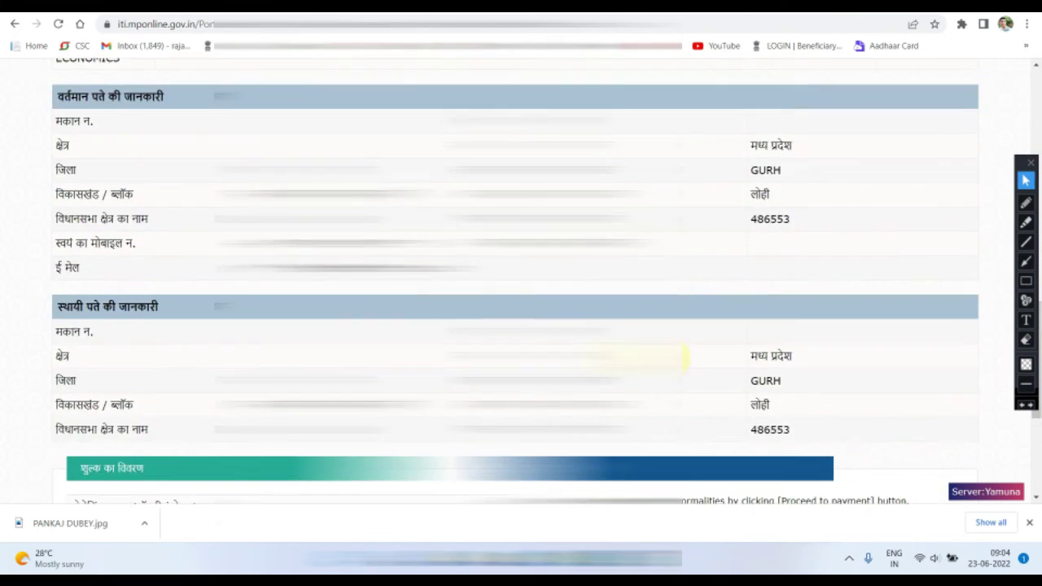
{"action": "scroll", "coordinate": [685, 369], "scroll_direction": "up", "scroll_amount": 15}
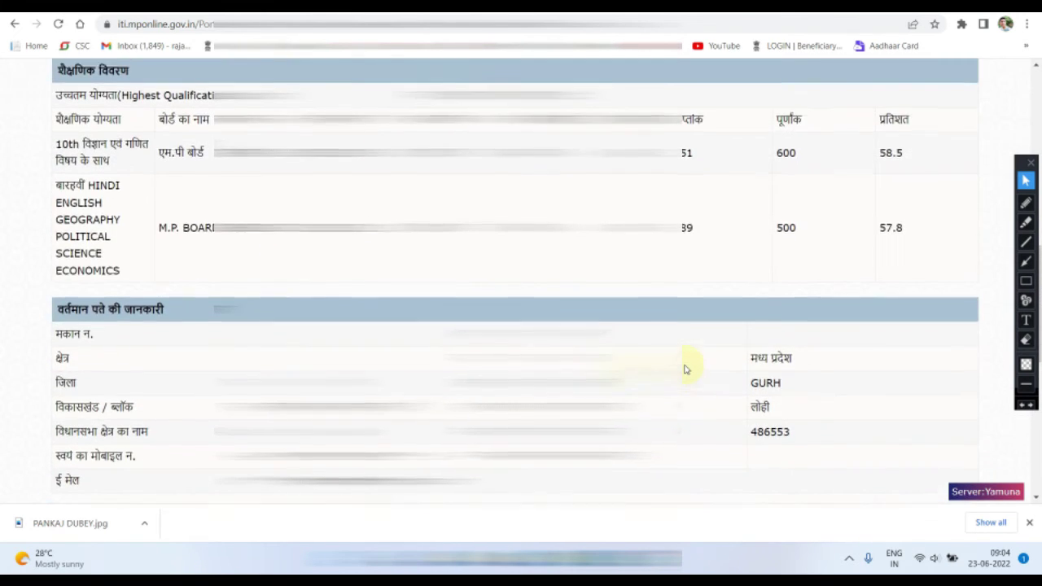
{"action": "scroll", "coordinate": [685, 368], "scroll_direction": "down", "scroll_amount": 15}
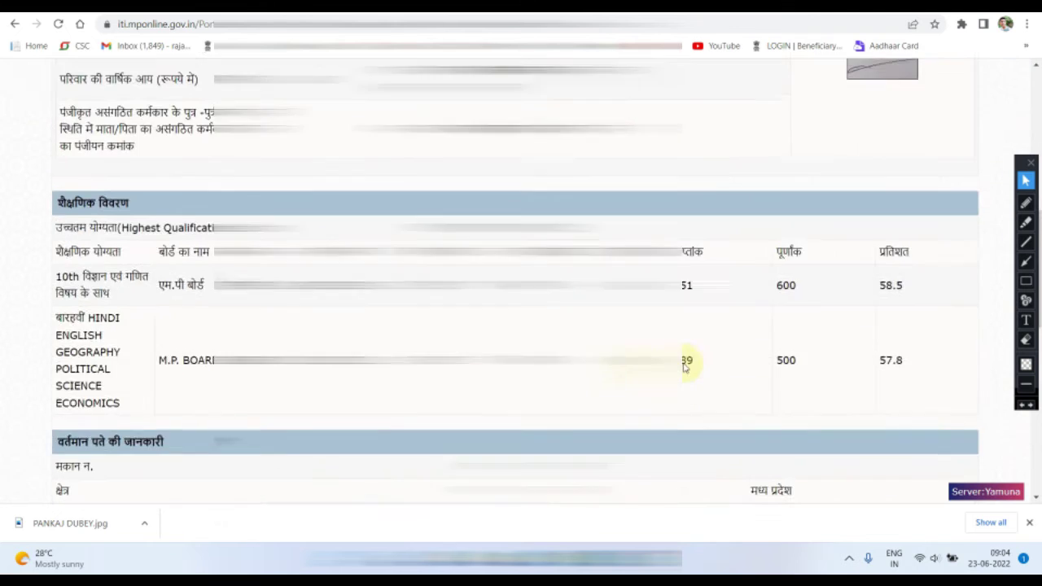
{"action": "scroll", "coordinate": [702, 375], "scroll_direction": "up", "scroll_amount": 15}
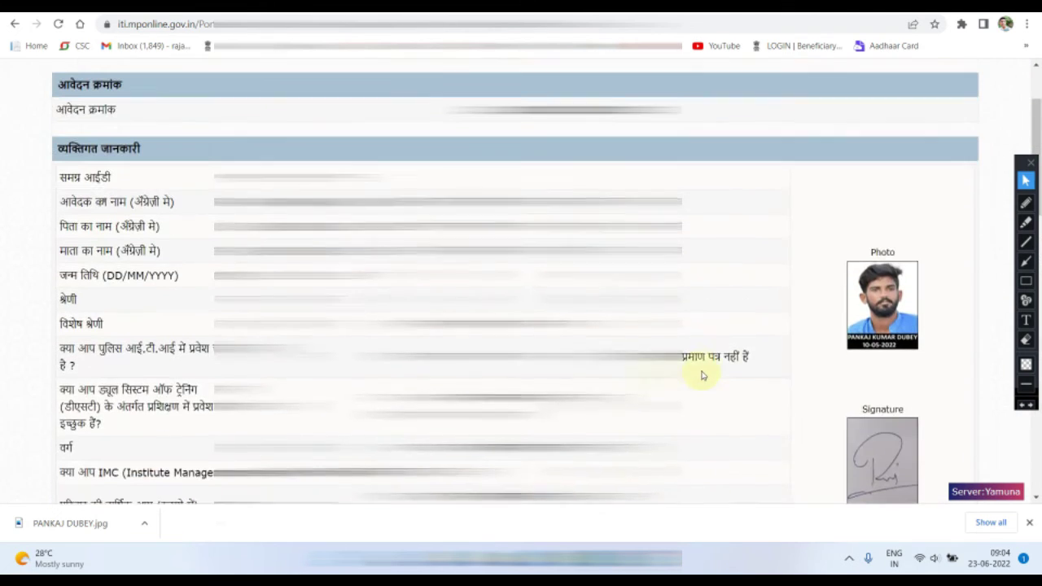
{"action": "scroll", "coordinate": [702, 366], "scroll_direction": "down", "scroll_amount": 2}
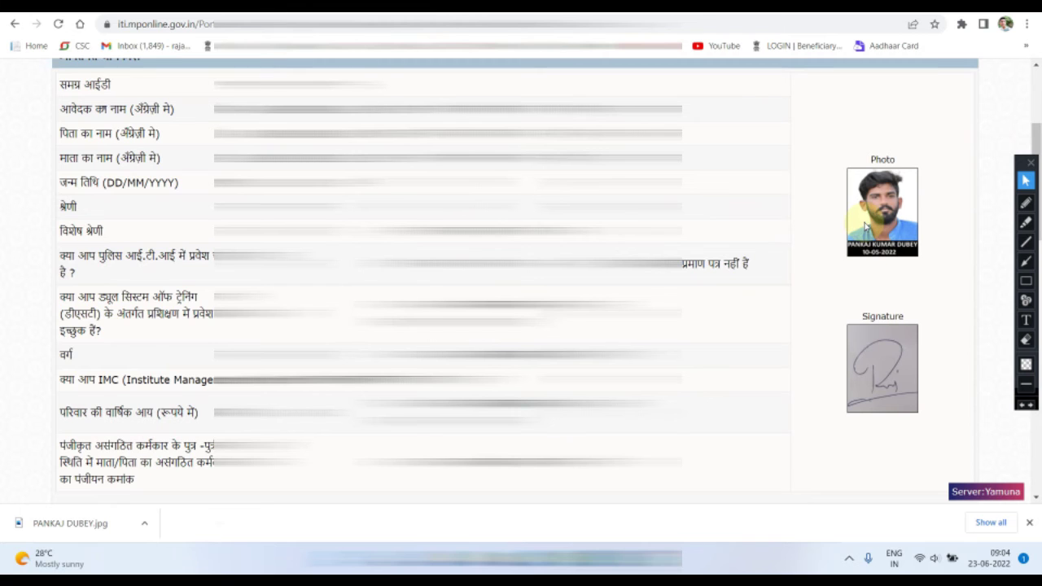
{"action": "scroll", "coordinate": [877, 352], "scroll_direction": "down", "scroll_amount": 1}
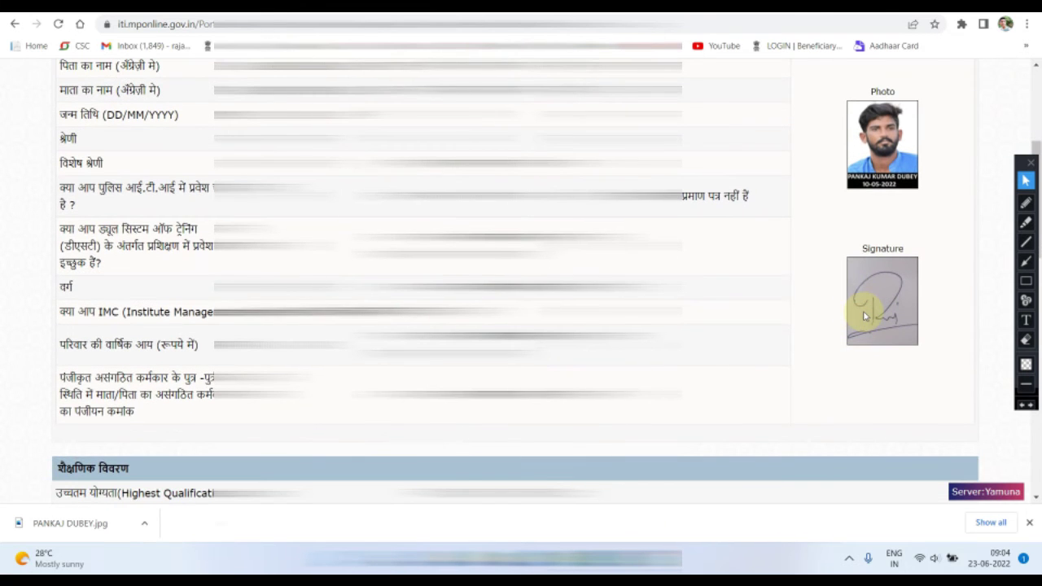
{"action": "scroll", "coordinate": [866, 307], "scroll_direction": "down", "scroll_amount": 11}
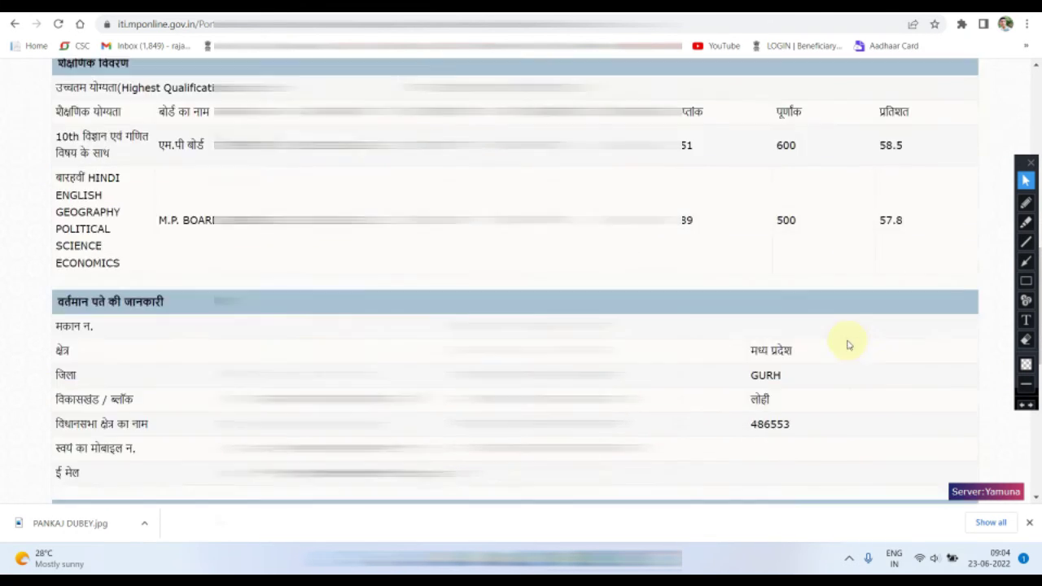
Review the application summary again from the application number through to the fee details and payment instructions
{"action": "scroll", "coordinate": [852, 348], "scroll_direction": "up", "scroll_amount": 12}
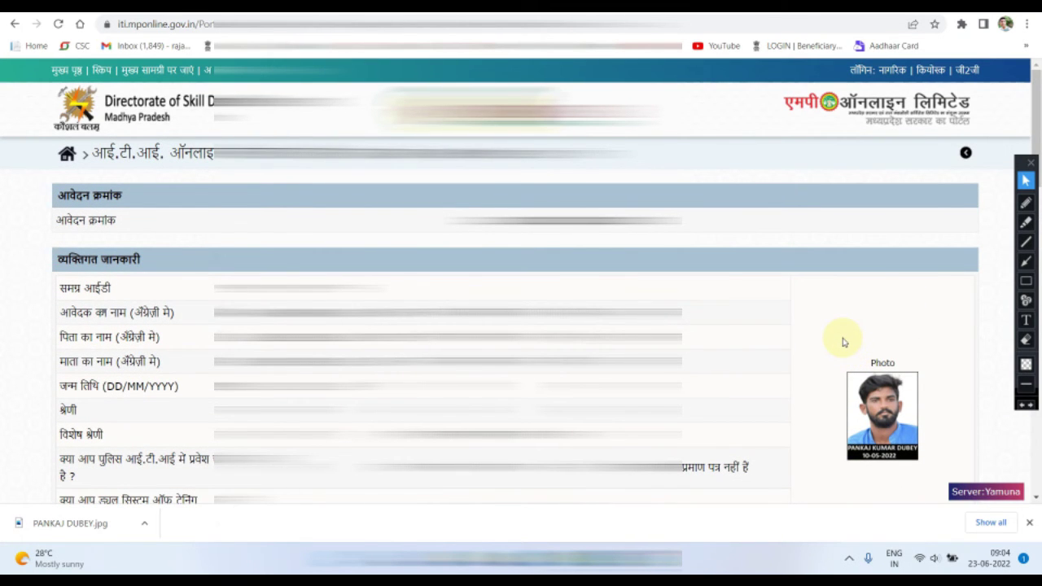
{"action": "scroll", "coordinate": [845, 346], "scroll_direction": "down", "scroll_amount": 2}
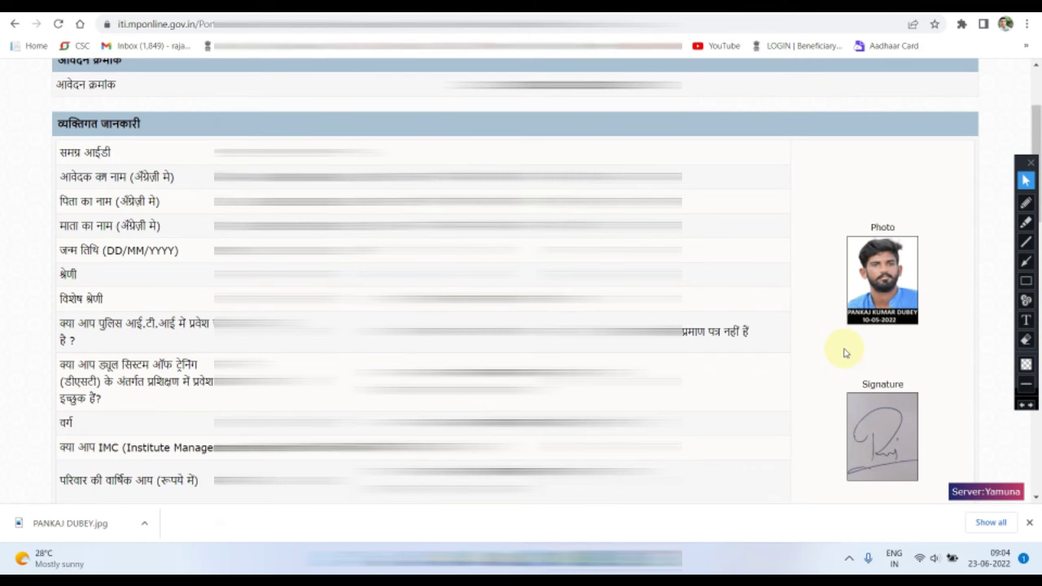
{"action": "scroll", "coordinate": [845, 352], "scroll_direction": "down", "scroll_amount": 4}
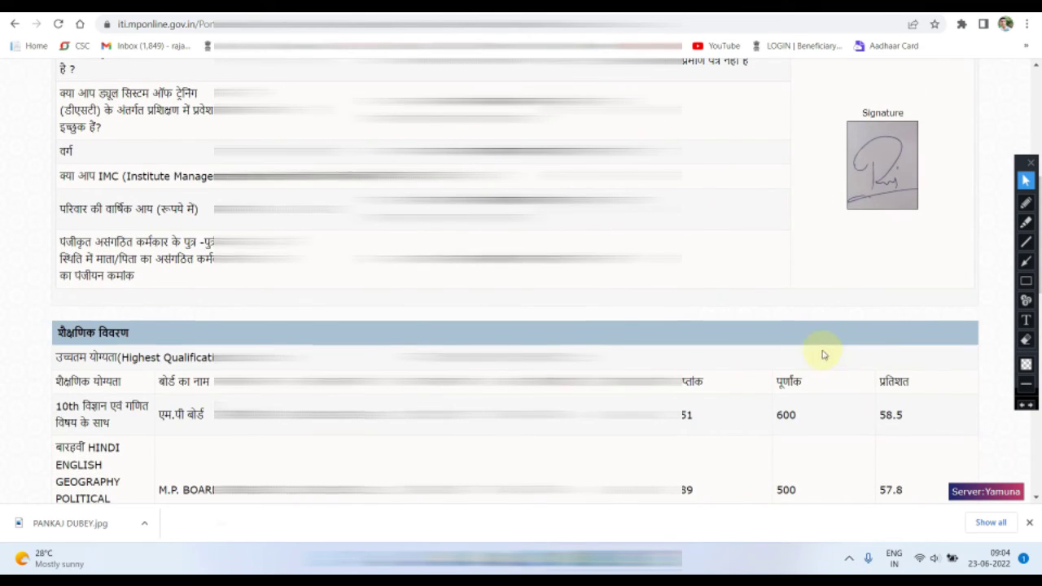
{"action": "scroll", "coordinate": [822, 353], "scroll_direction": "down", "scroll_amount": 5}
{"action": "scroll", "coordinate": [697, 66], "scroll_direction": "down", "scroll_amount": 4}
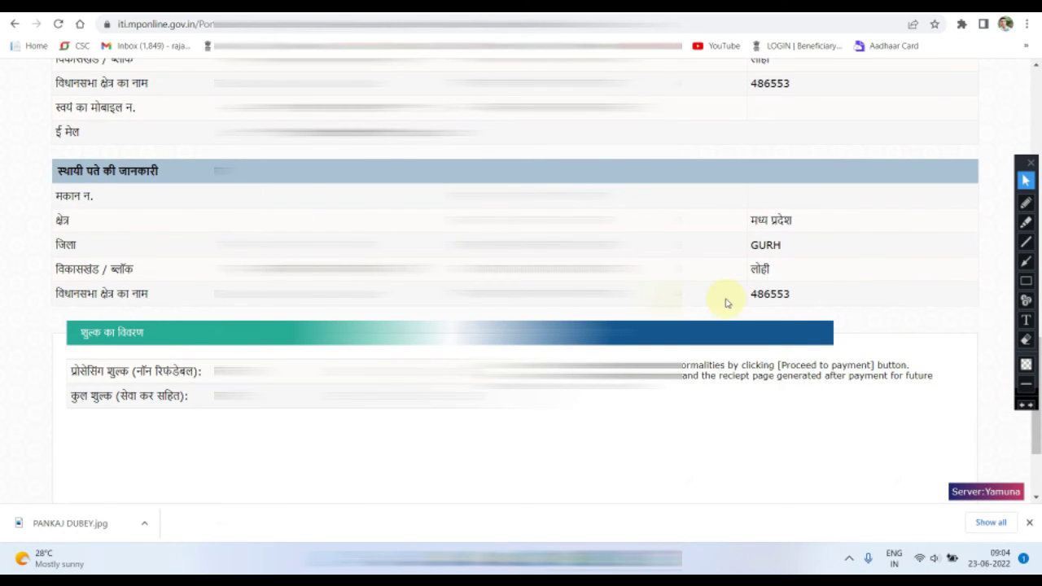
{"action": "scroll", "coordinate": [728, 303], "scroll_direction": "down", "scroll_amount": 2}
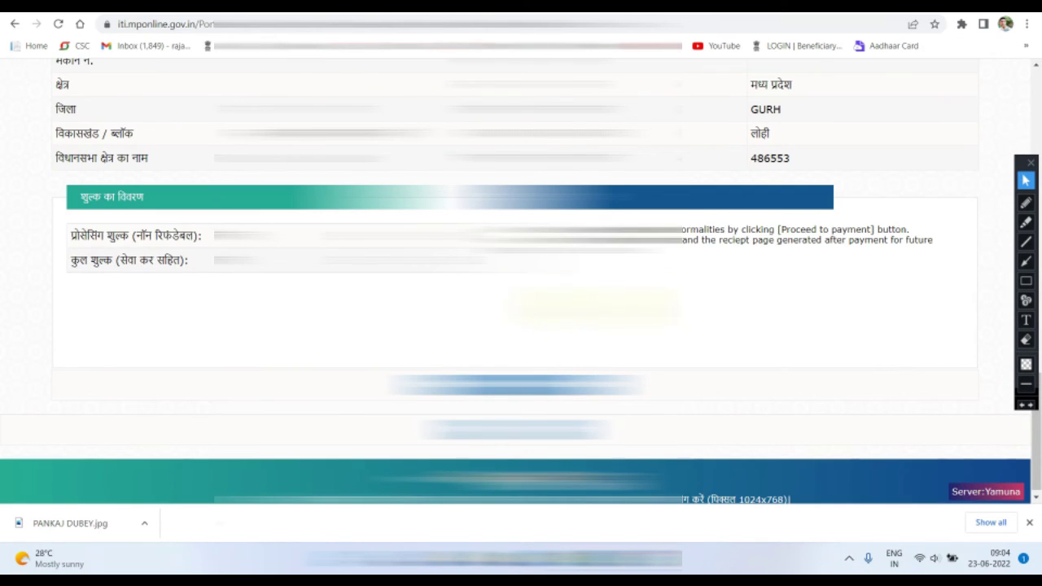
{"action": "scroll", "coordinate": [521, 281], "scroll_direction": "down", "scroll_amount": 1}
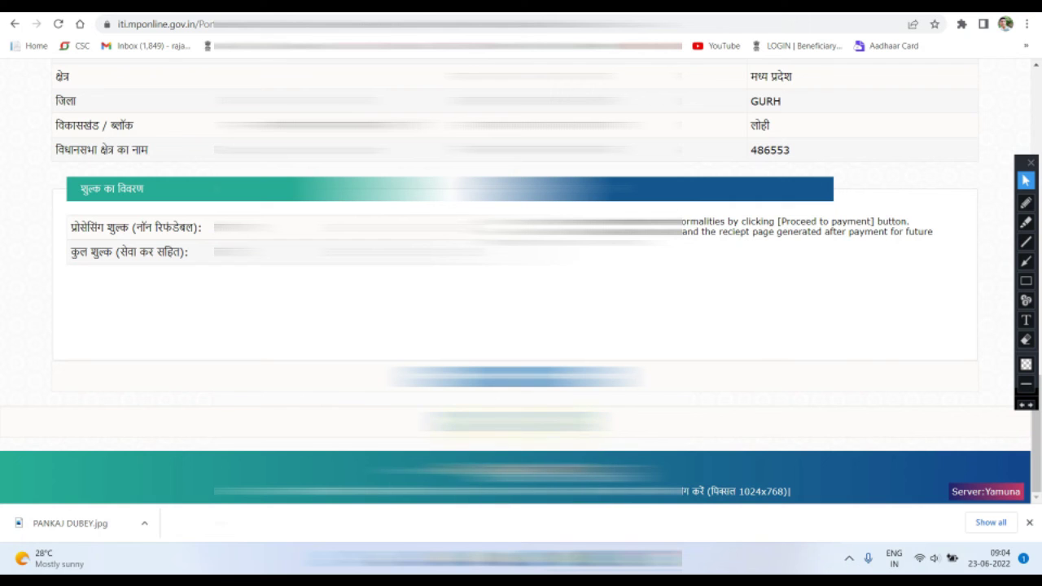
Recheck the application summary from the application number to the fee details and proceed to the fee payment, closing the downloads bar
{"action": "scroll", "coordinate": [517, 423], "scroll_direction": "up", "scroll_amount": 16}
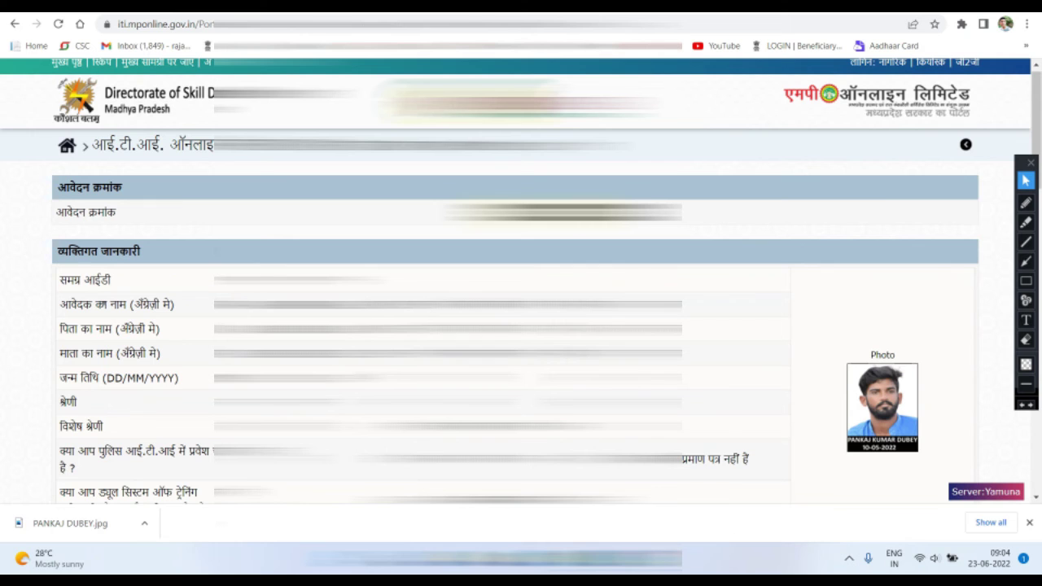
{"action": "scroll", "coordinate": [517, 326], "scroll_direction": "down", "scroll_amount": 2}
{"action": "scroll", "coordinate": [517, 326], "scroll_direction": "down", "scroll_amount": 14}
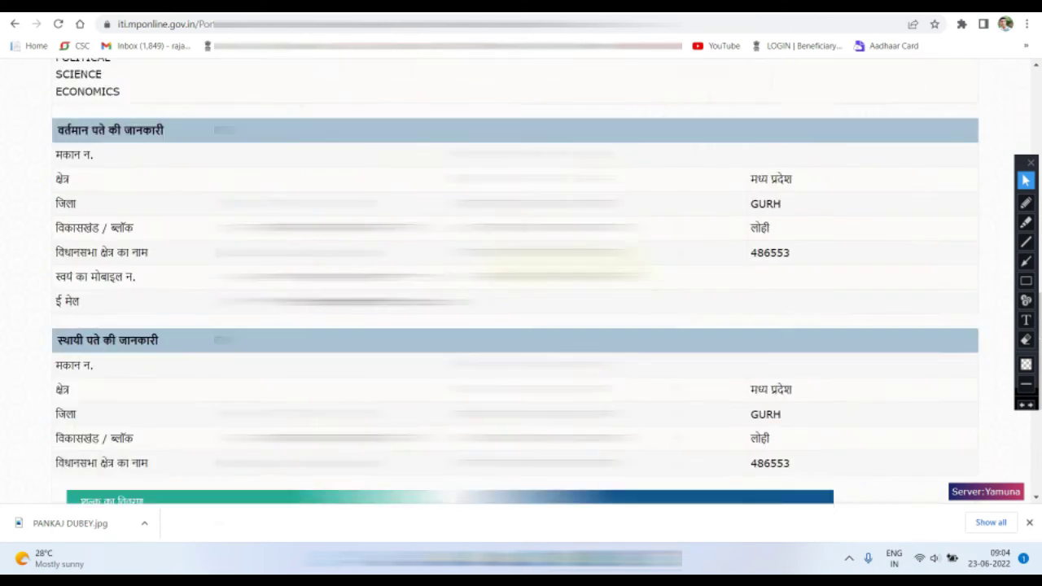
{"action": "left_click", "coordinate": [518, 377]}
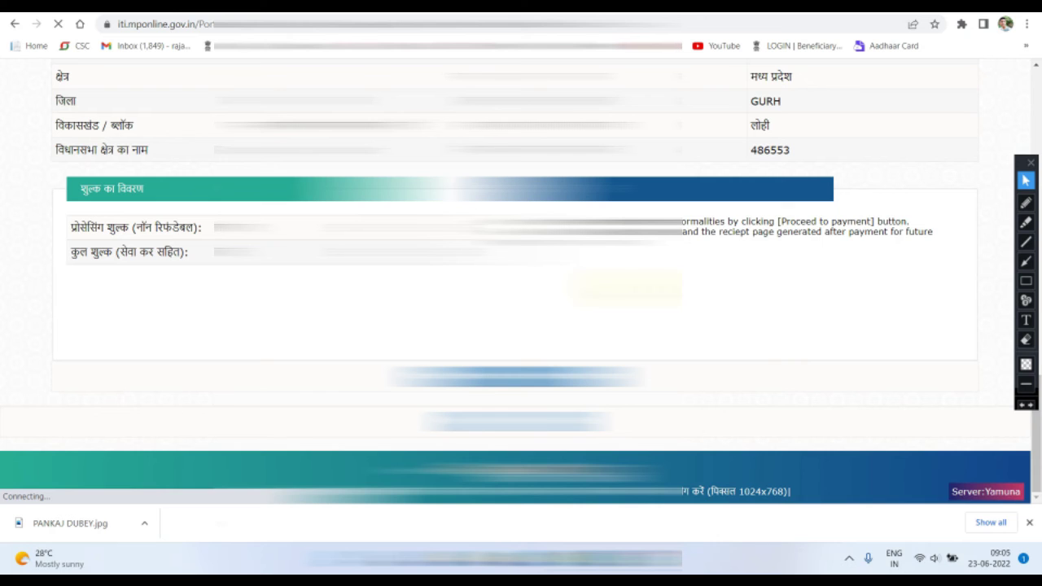
{"action": "left_click", "coordinate": [1026, 281]}
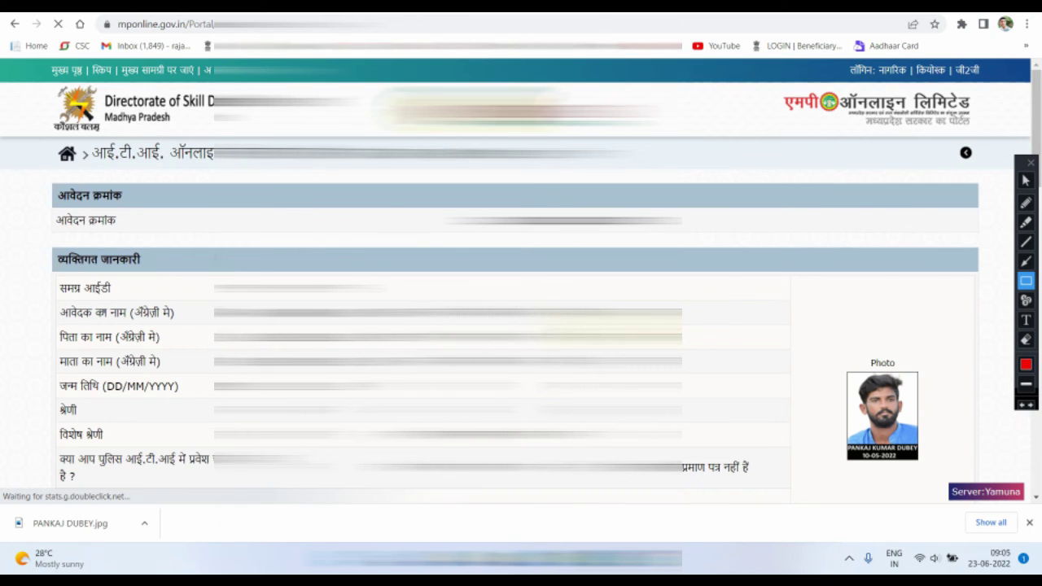
{"action": "left_click", "coordinate": [1024, 181]}
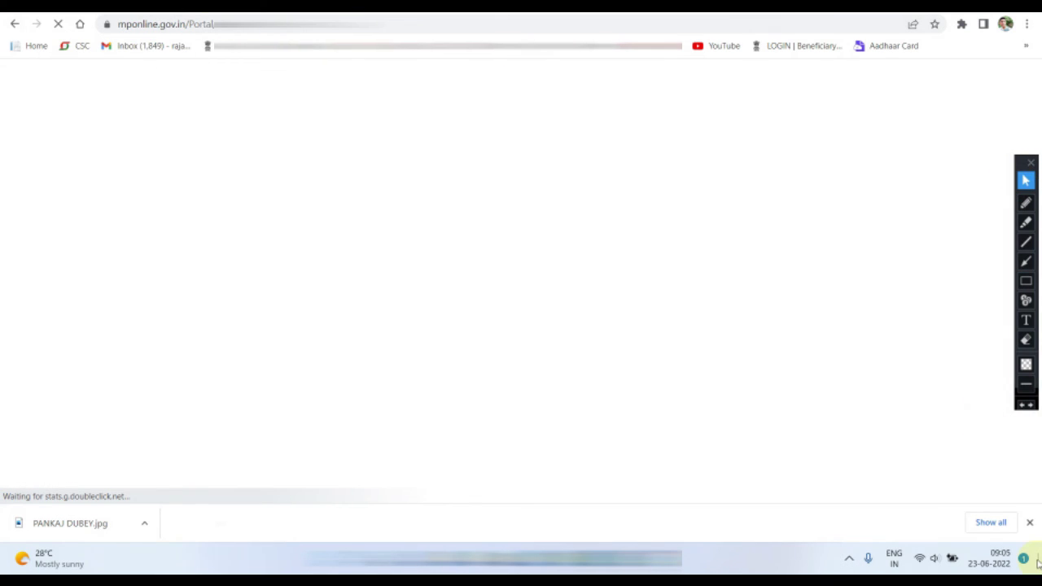
{"action": "left_click", "coordinate": [1030, 525]}
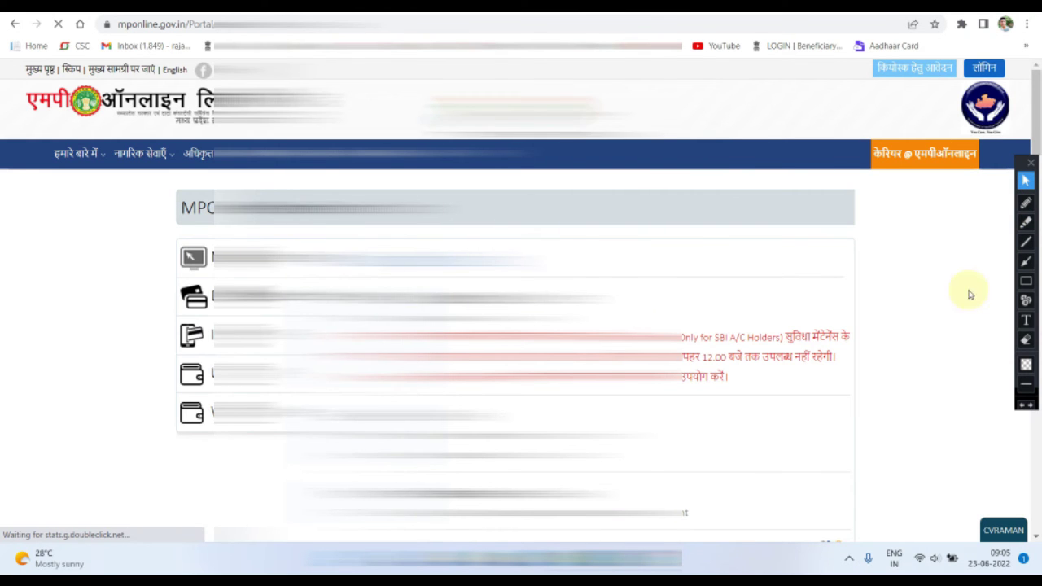
Choose PayGov India NDML for Govt. of India as the UPI payment gateway and accept the transaction reference notice, dismissing the translation prompt
{"action": "scroll", "coordinate": [288, 344], "scroll_direction": "down", "scroll_amount": 1}
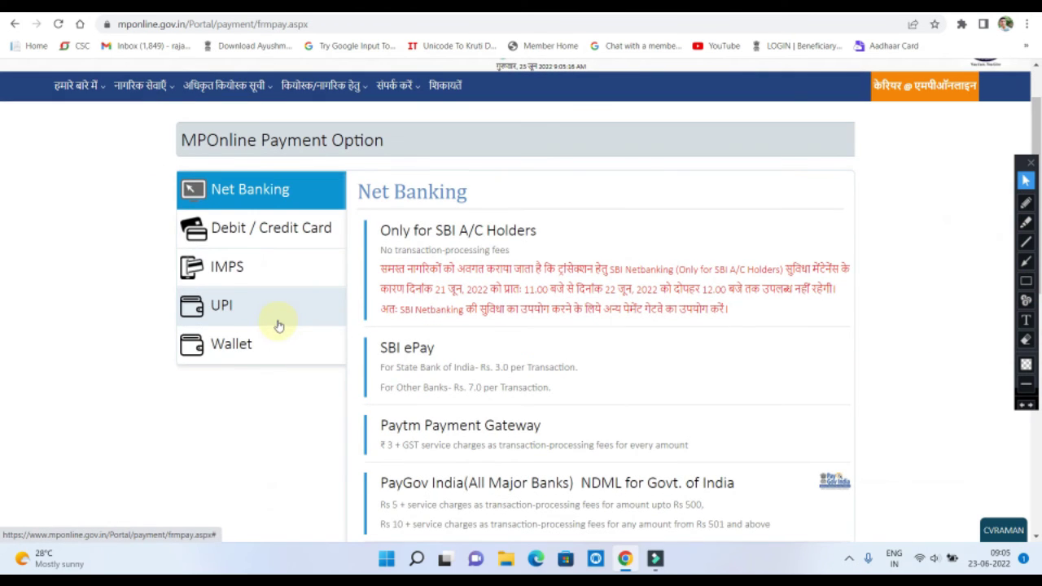
{"action": "left_click", "coordinate": [243, 304]}
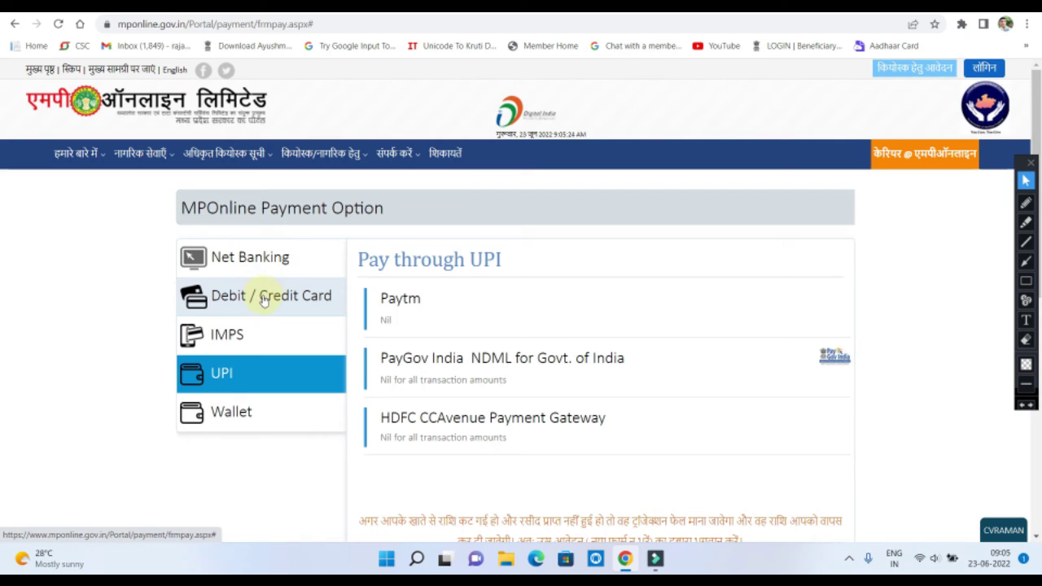
{"action": "left_click", "coordinate": [447, 367]}
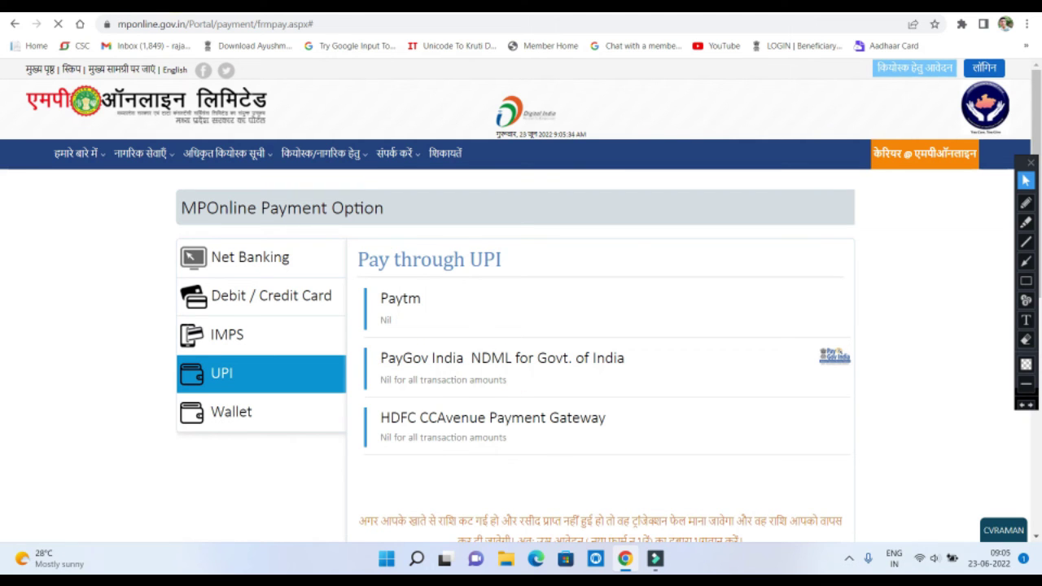
{"action": "scroll", "coordinate": [481, 361], "scroll_direction": "down", "scroll_amount": 3}
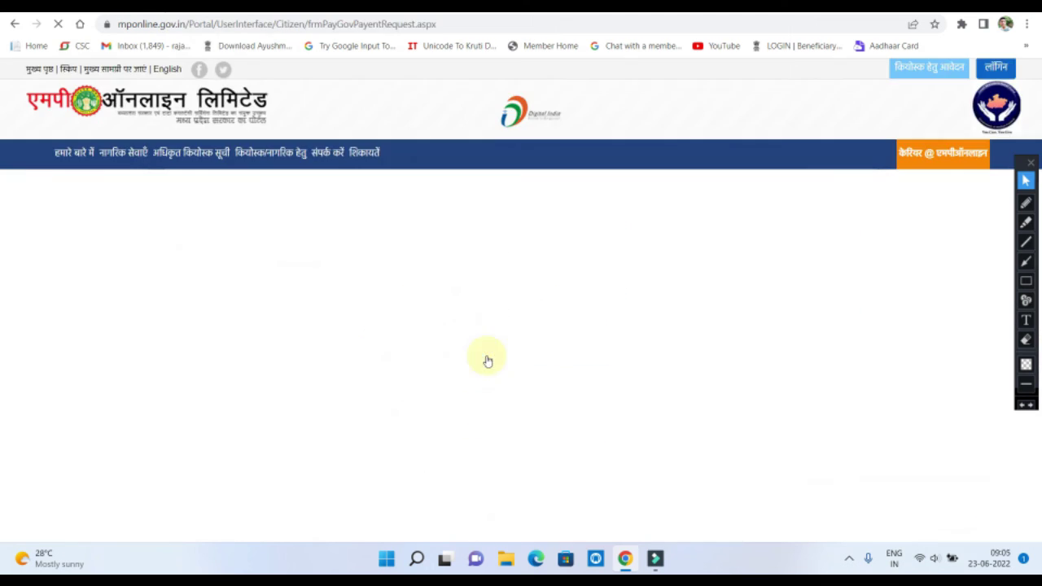
{"action": "left_click", "coordinate": [621, 129]}
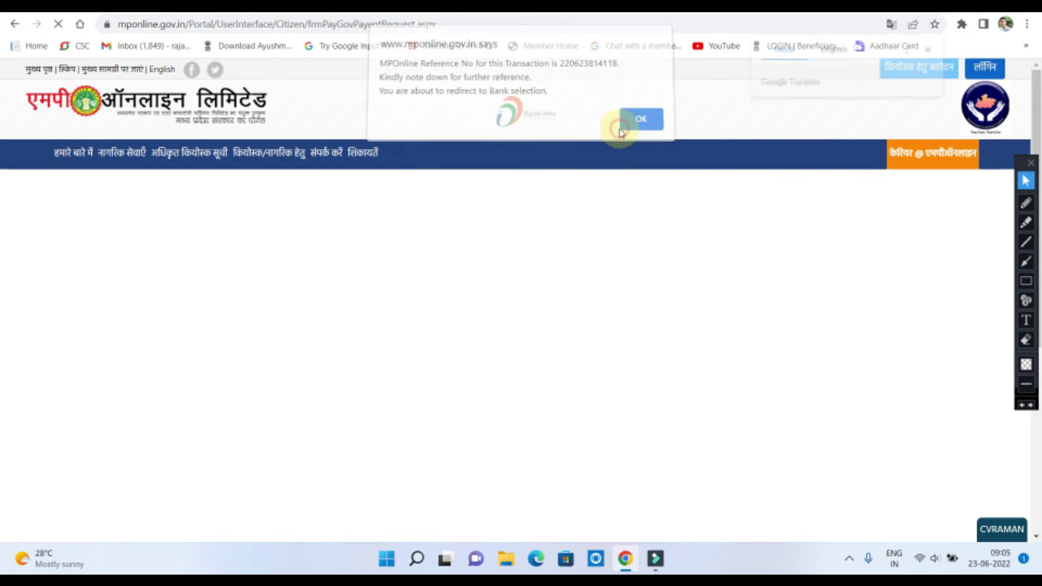
{"action": "left_click", "coordinate": [927, 50]}
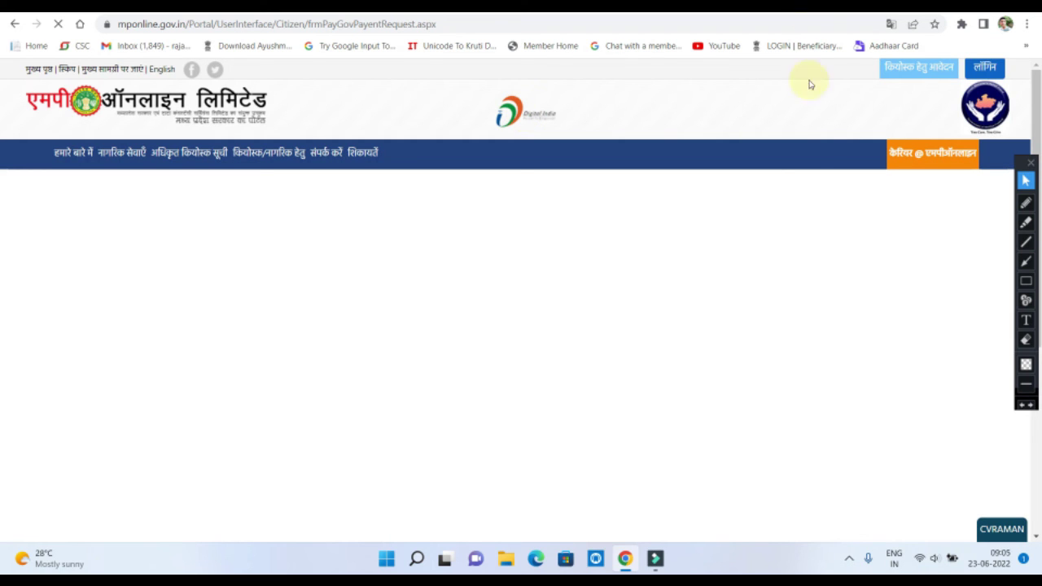
Select UPI as the payment method for the registration fee, submit it and accept the convenience fee summary to proceed with payment
{"action": "left_click", "coordinate": [1023, 281]}
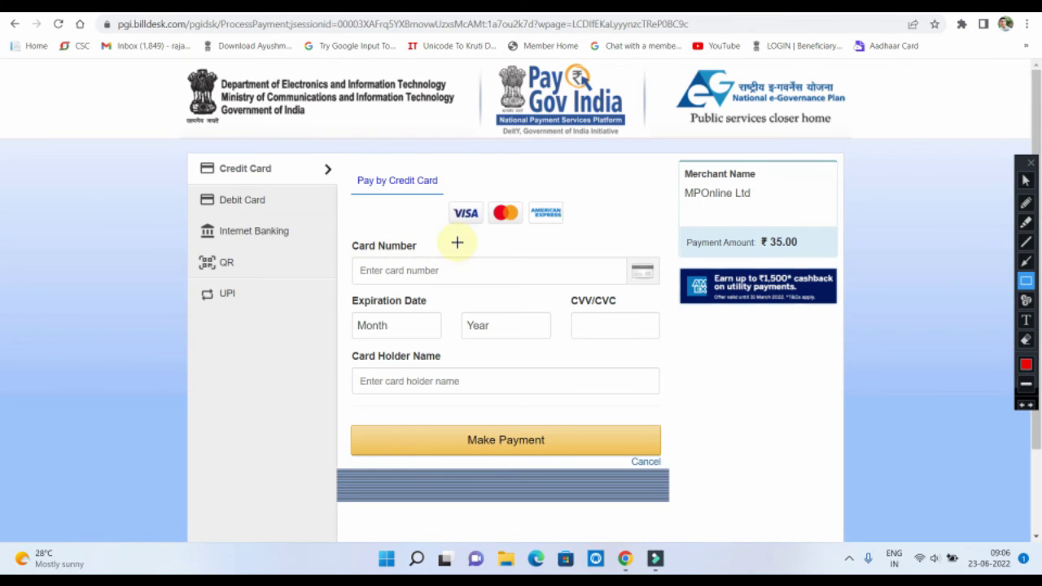
{"action": "left_click", "coordinate": [1024, 187]}
{"action": "left_click", "coordinate": [268, 290]}
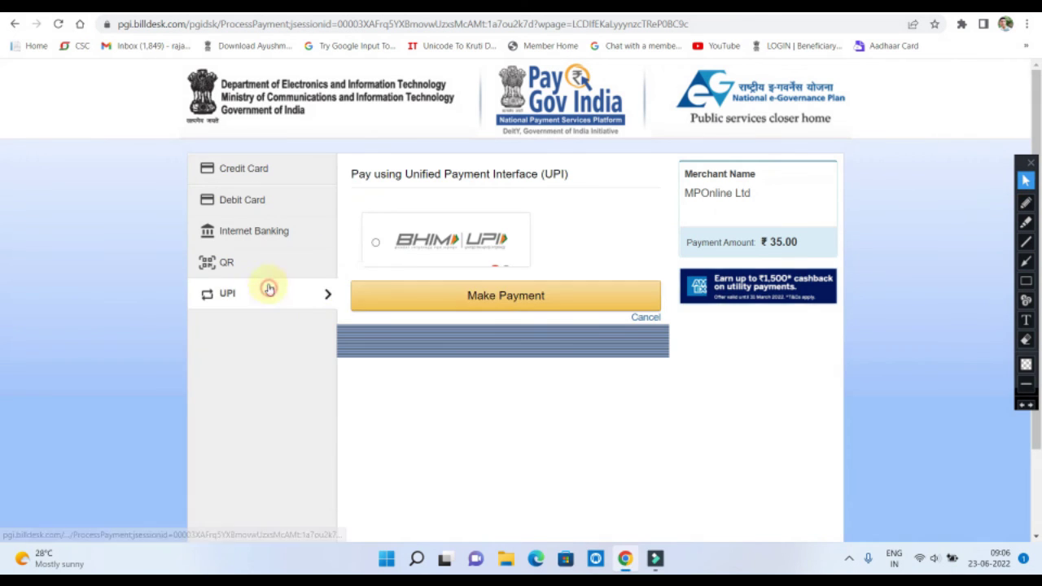
{"action": "left_click", "coordinate": [440, 296]}
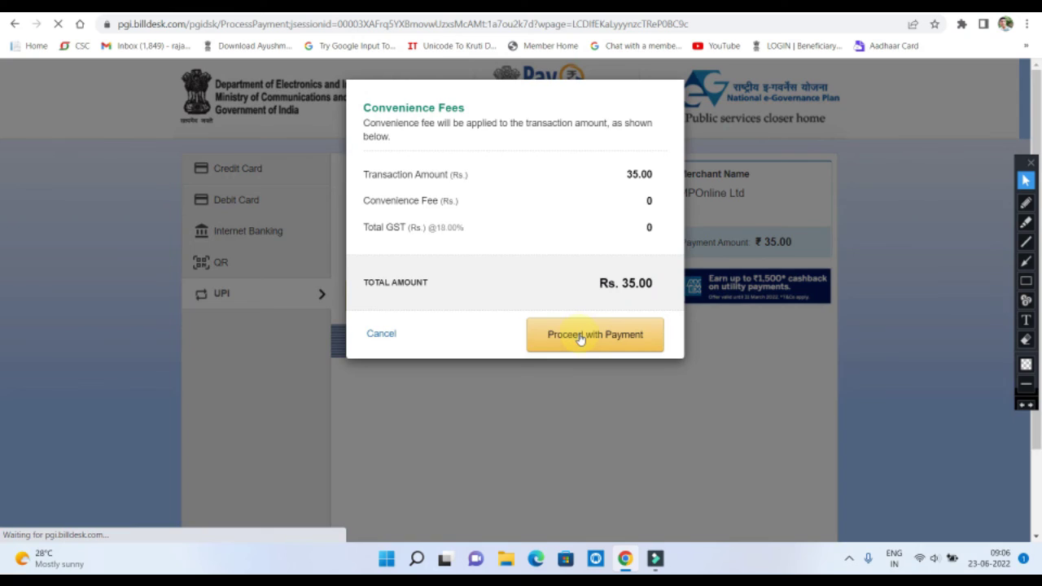
{"action": "left_click", "coordinate": [581, 339]}
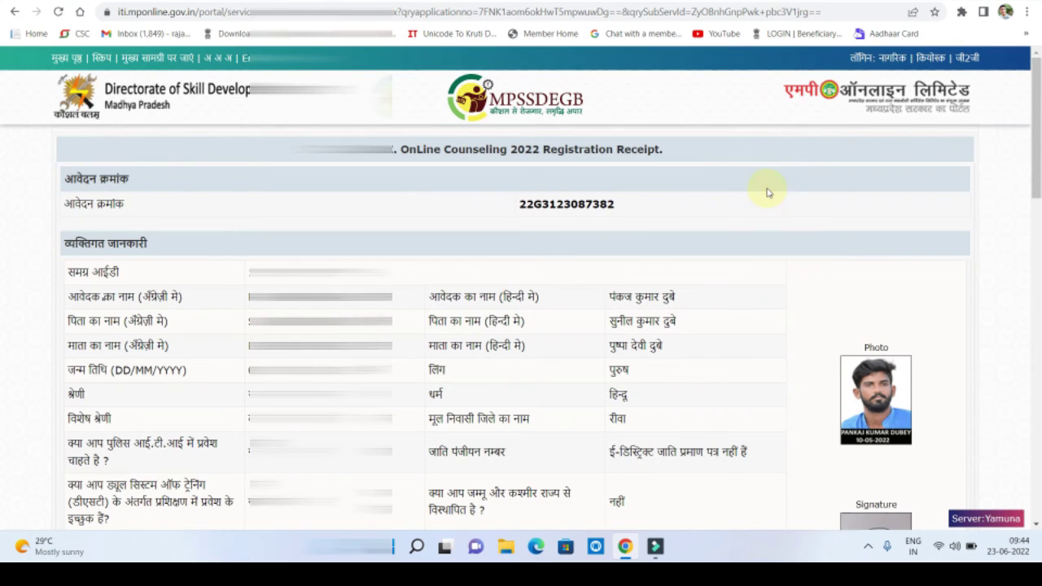
Review the registration receipt from the application number and personal details through qualifications and addresses to the transaction details
{"action": "scroll", "coordinate": [762, 217], "scroll_direction": "down", "scroll_amount": 3}
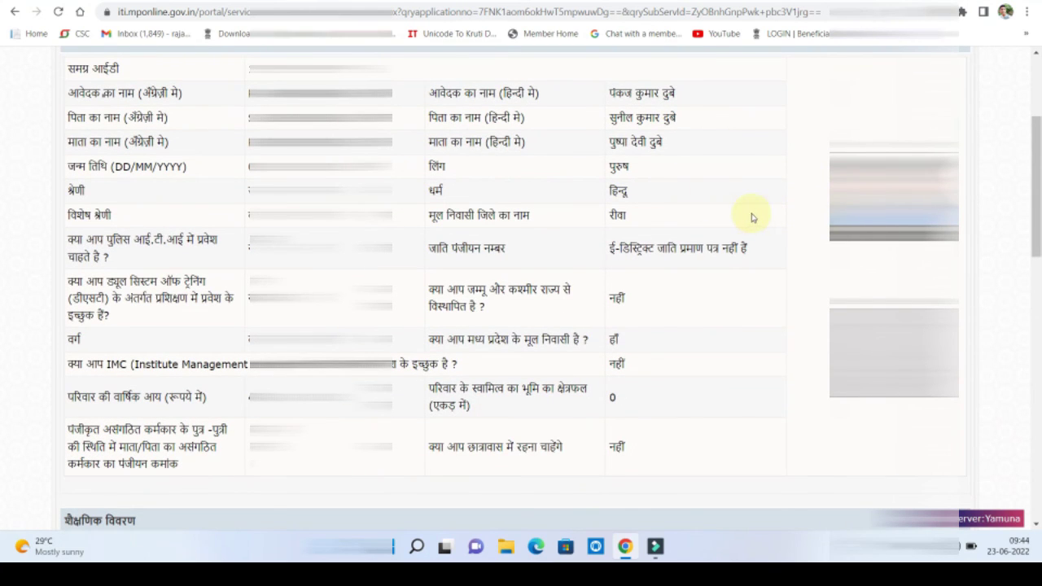
{"action": "scroll", "coordinate": [717, 245], "scroll_direction": "up", "scroll_amount": 3}
{"action": "scroll", "coordinate": [721, 234], "scroll_direction": "down", "scroll_amount": 5}
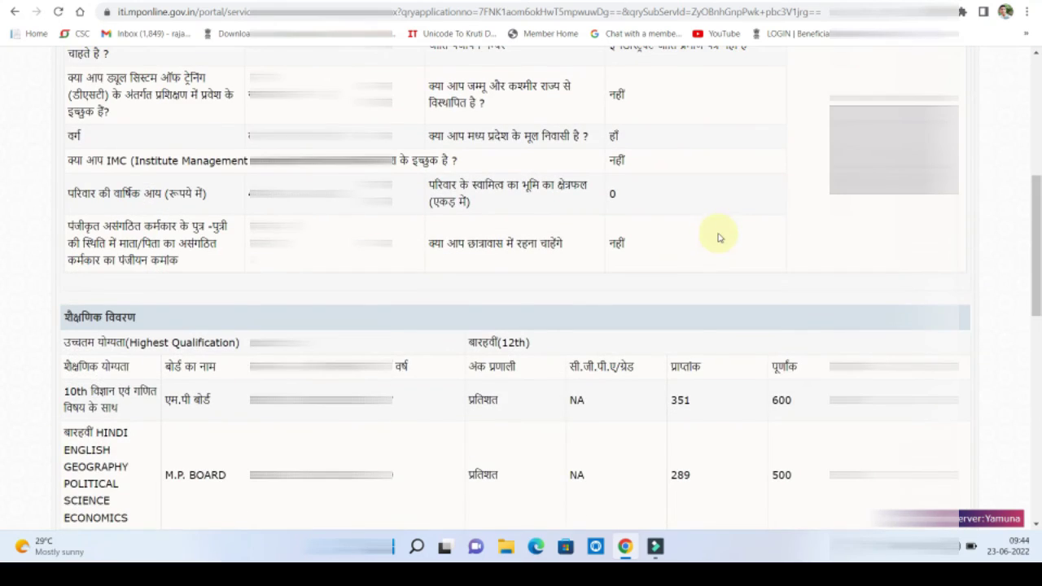
{"action": "scroll", "coordinate": [718, 238], "scroll_direction": "down", "scroll_amount": 7}
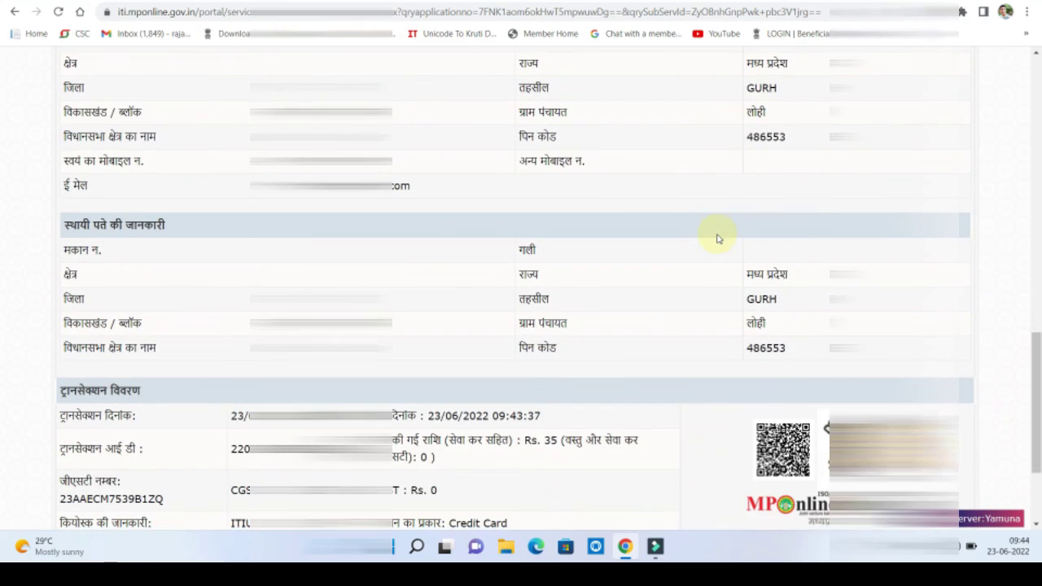
{"action": "scroll", "coordinate": [717, 238], "scroll_direction": "down", "scroll_amount": 2}
{"action": "scroll", "coordinate": [738, 249], "scroll_direction": "up", "scroll_amount": 15}
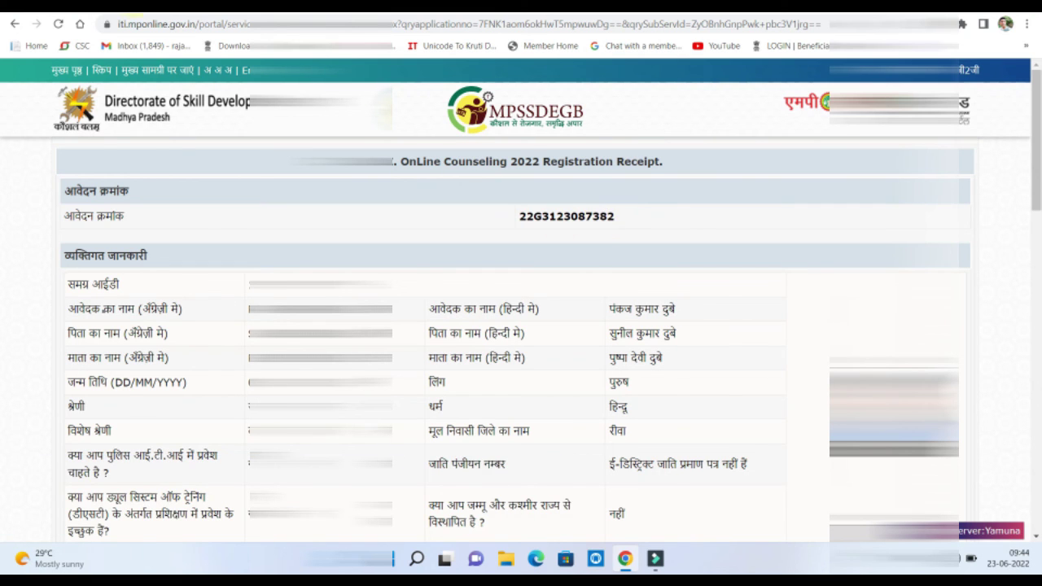
Return to the ITI portal's home page and open the ITI online counselling 2022 page
{"action": "left_click", "coordinate": [59, 70]}
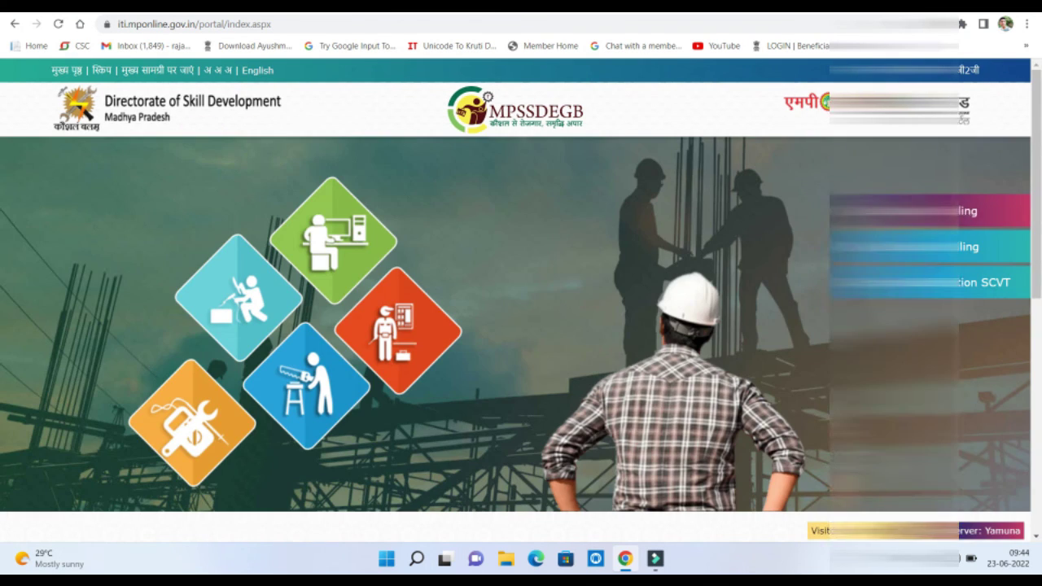
{"action": "left_click", "coordinate": [908, 214]}
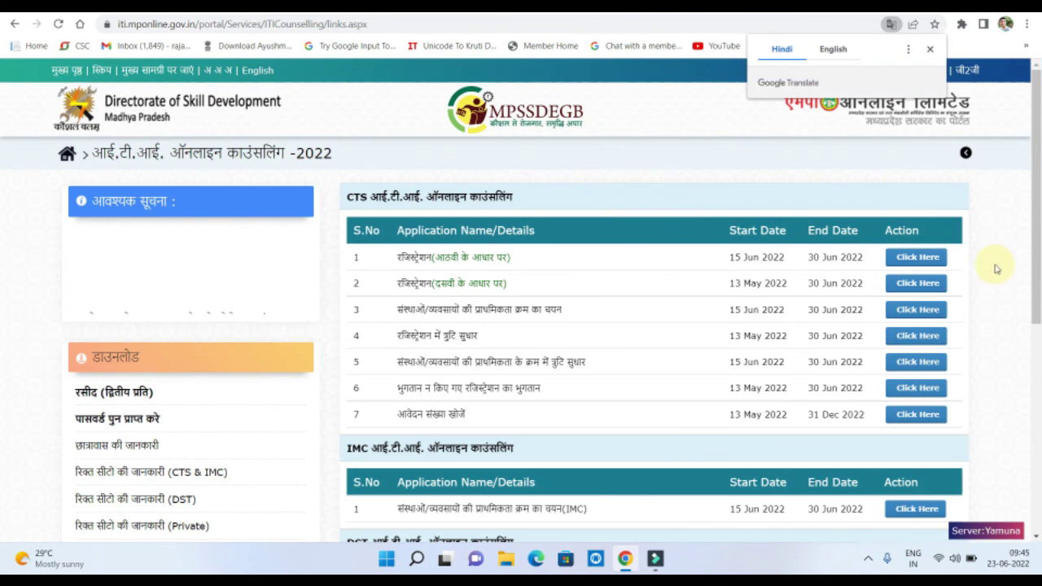